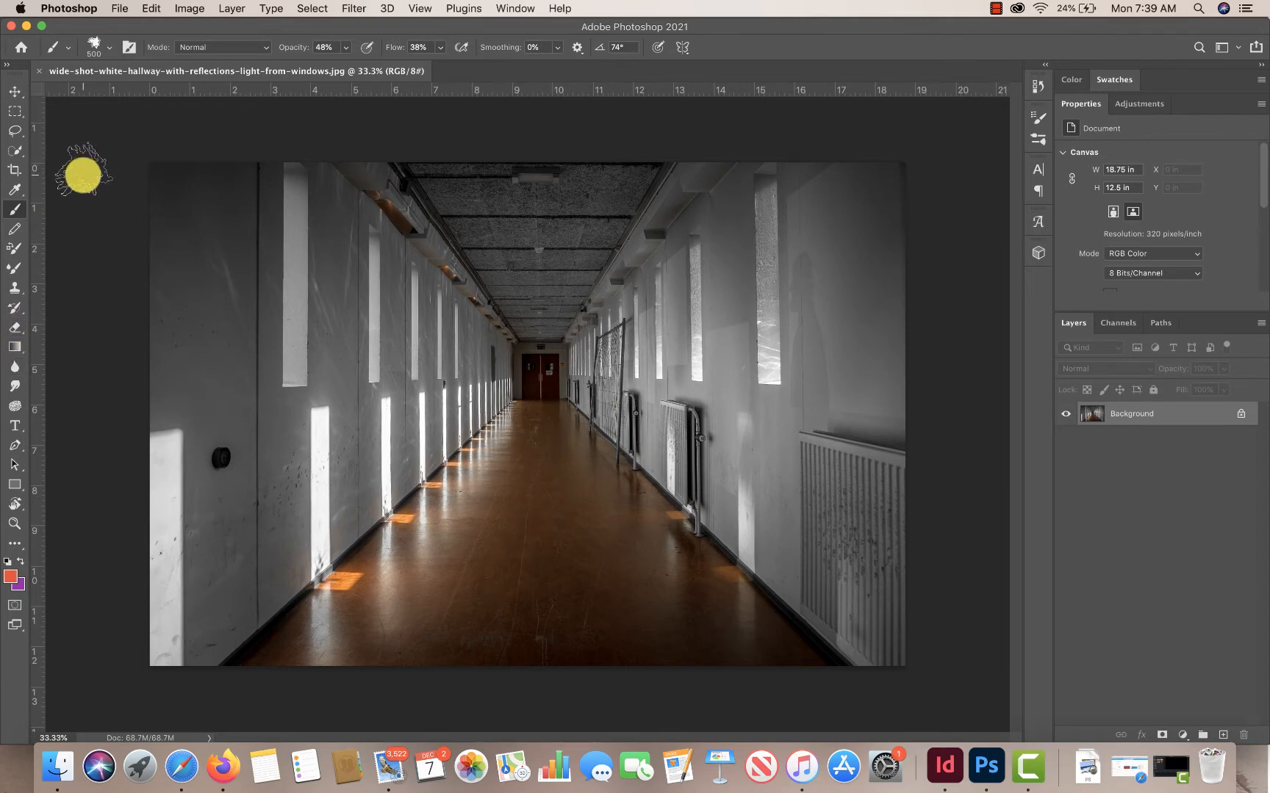
# - Choose the Hard Round brush from General Brushes at 500 px and set its opacity to 76%
pyautogui.click(108, 47)
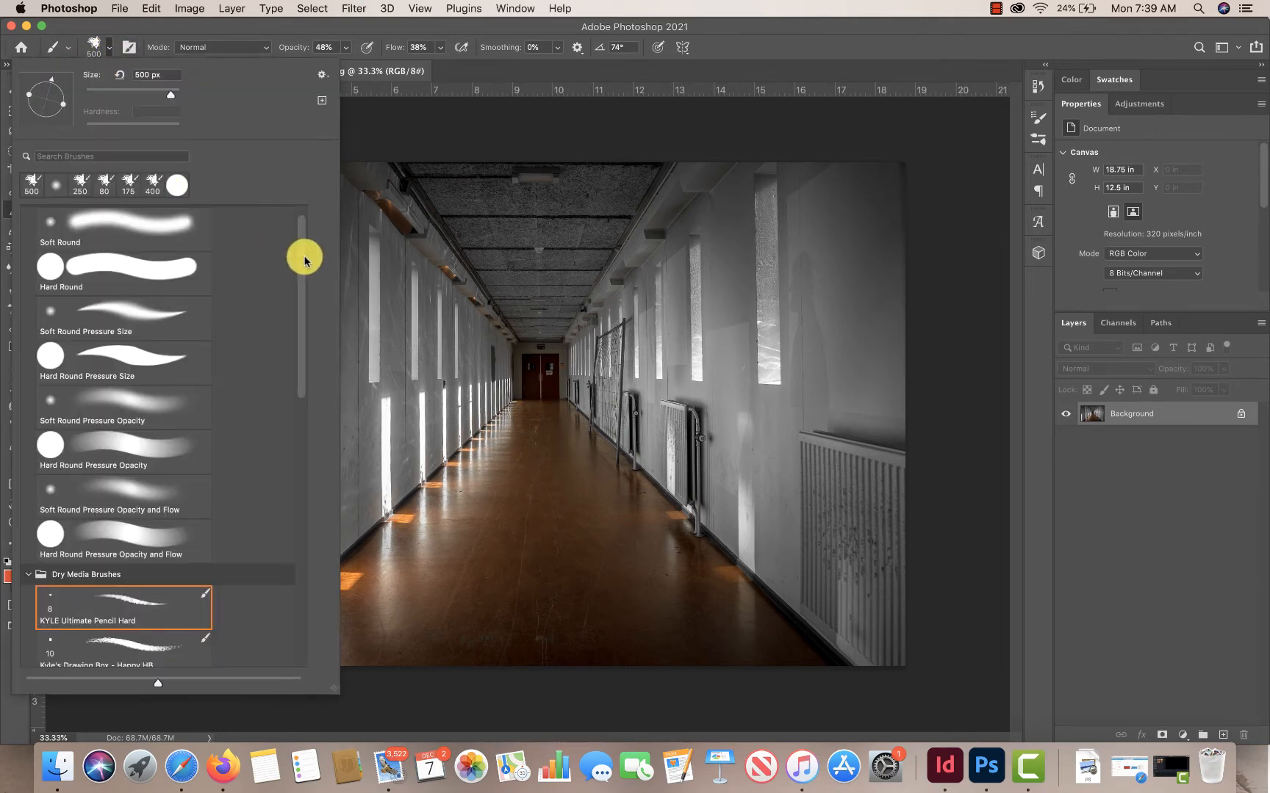
pyautogui.scroll(1, 304, 257)
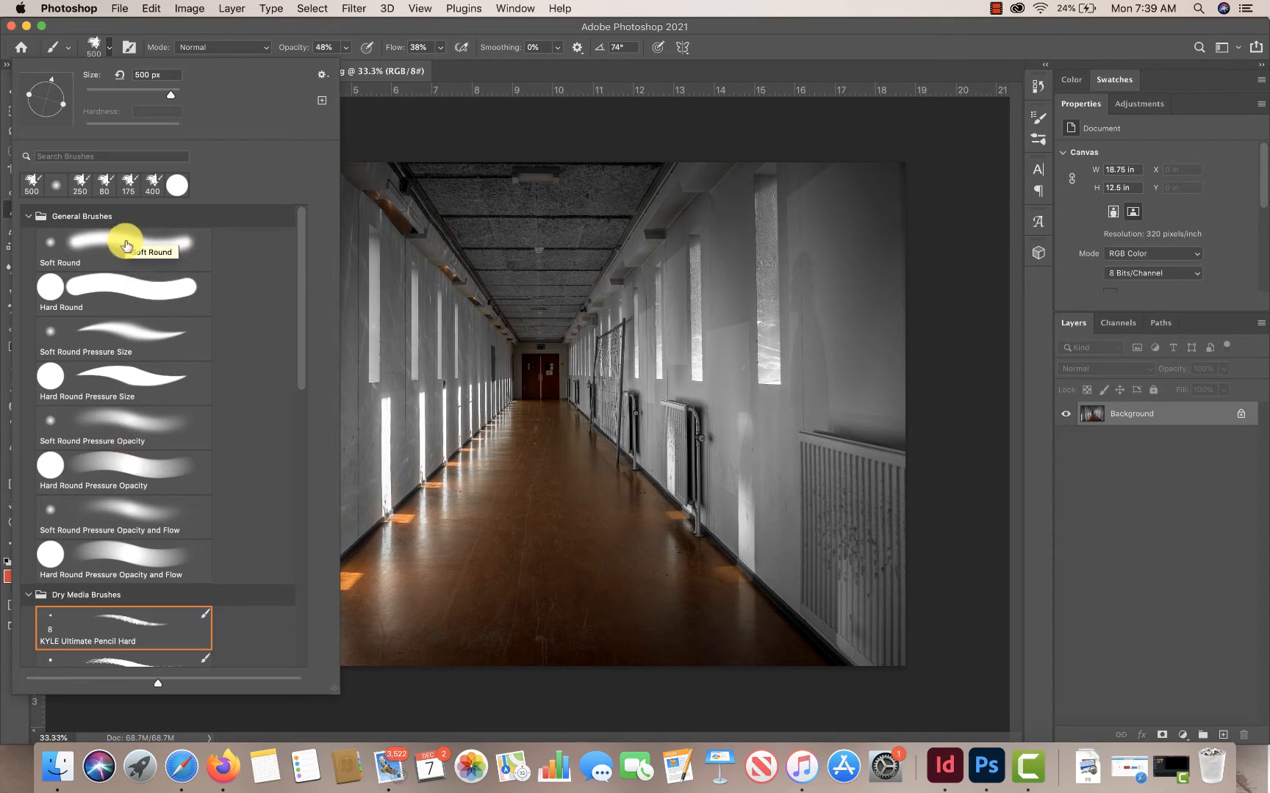
pyautogui.click(117, 286)
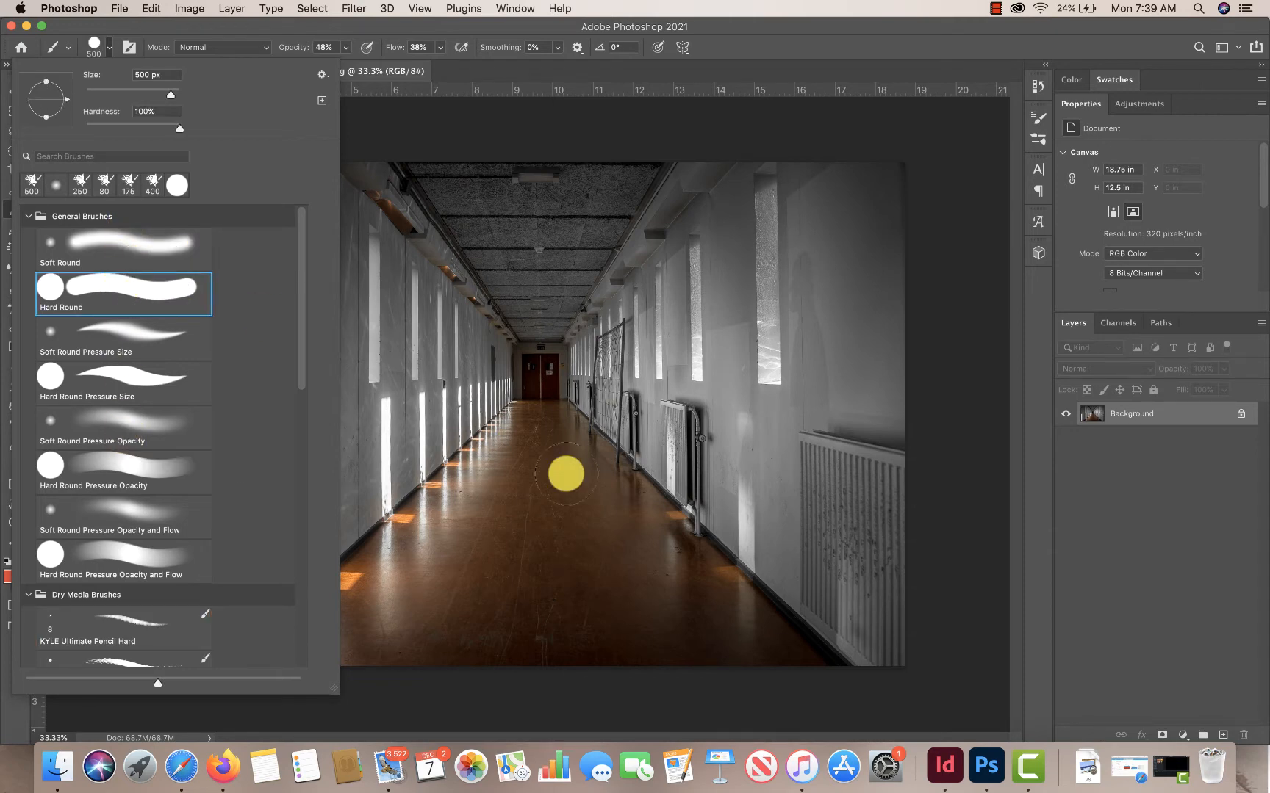
pyautogui.click(1150, 633)
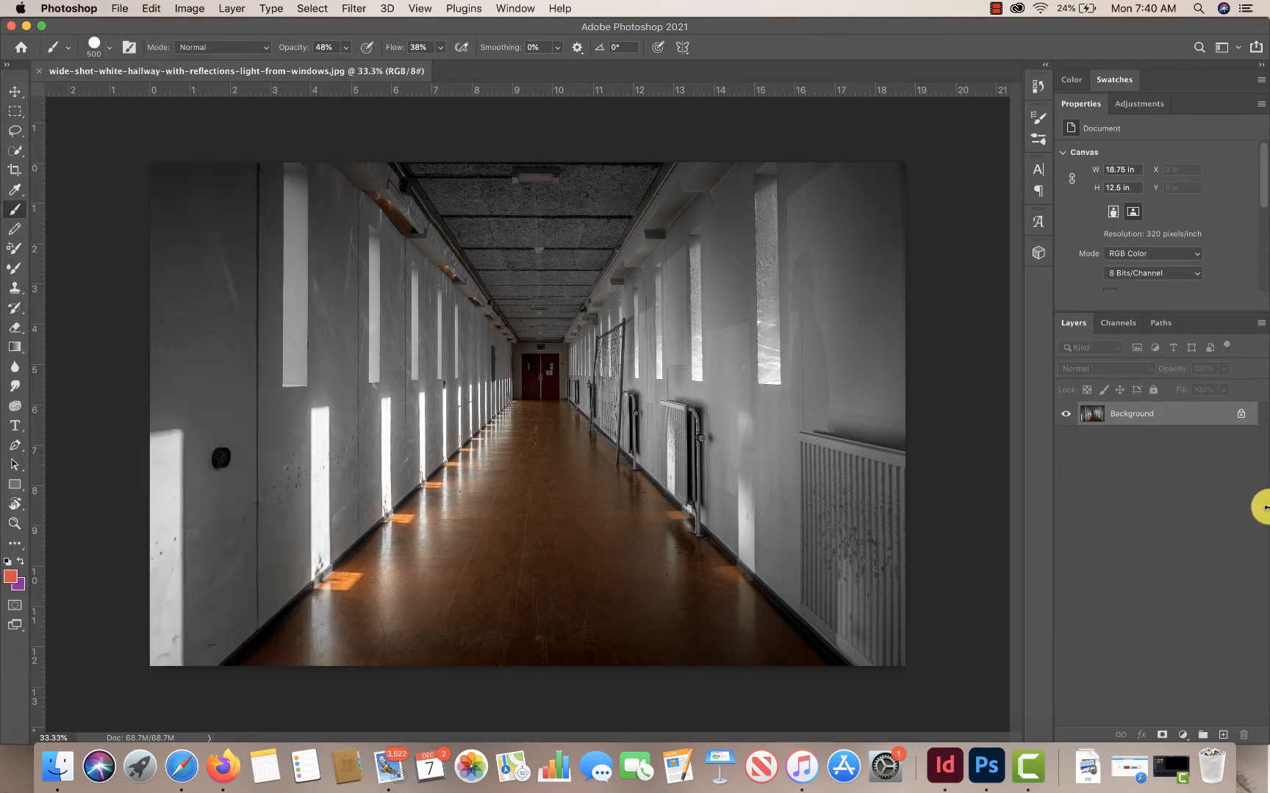
pyautogui.click(343, 49)
pyautogui.moveTo(345, 66); pyautogui.dragTo(355, 71)
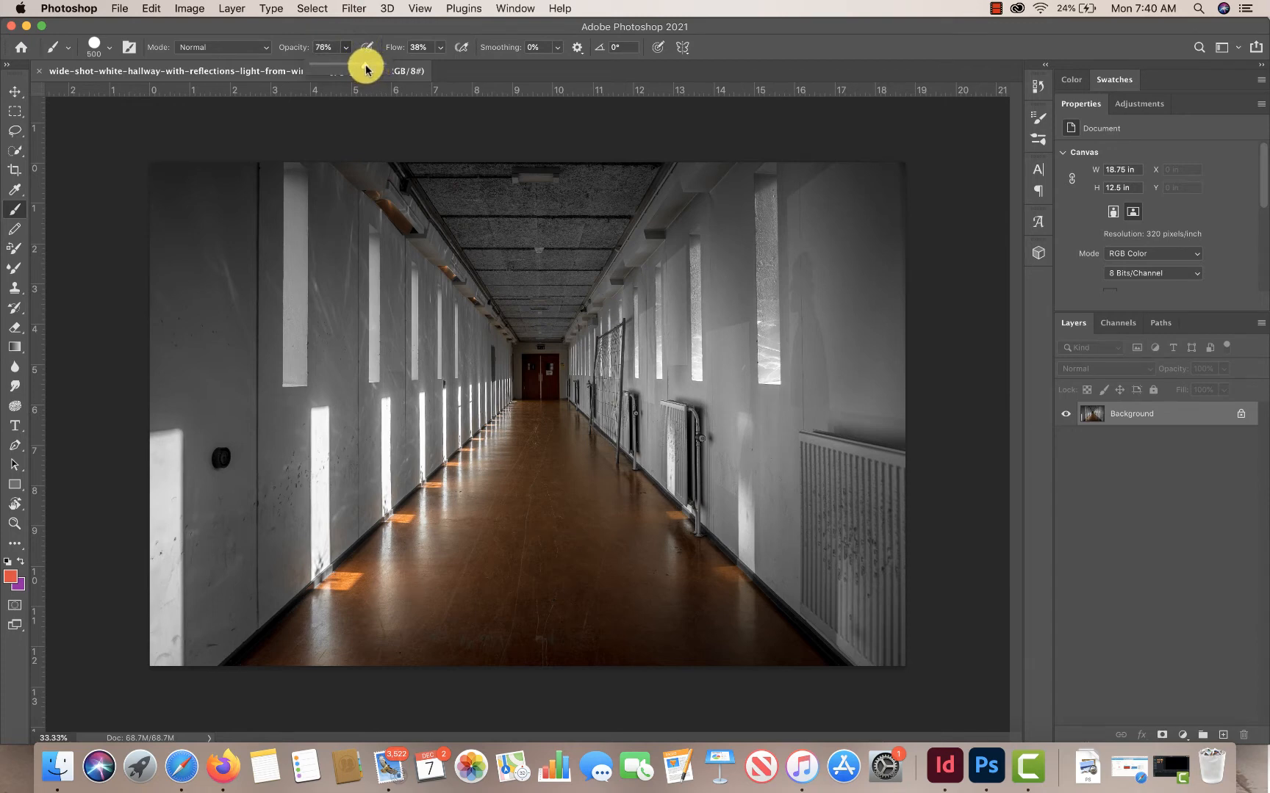
# - Add a Hue/Saturation adjustment layer with hue -27, saturation +91 and lightness -33
pyautogui.click(1182, 736)
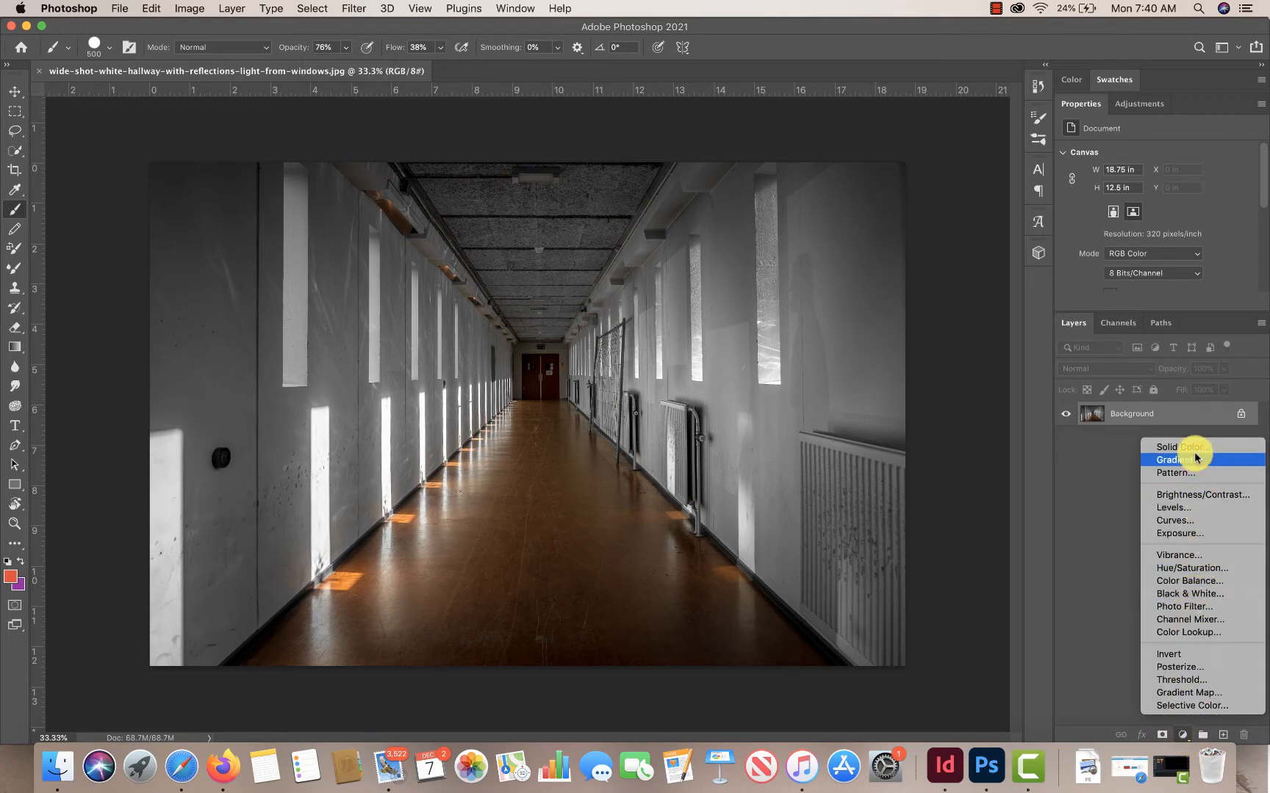
pyautogui.click(1198, 568)
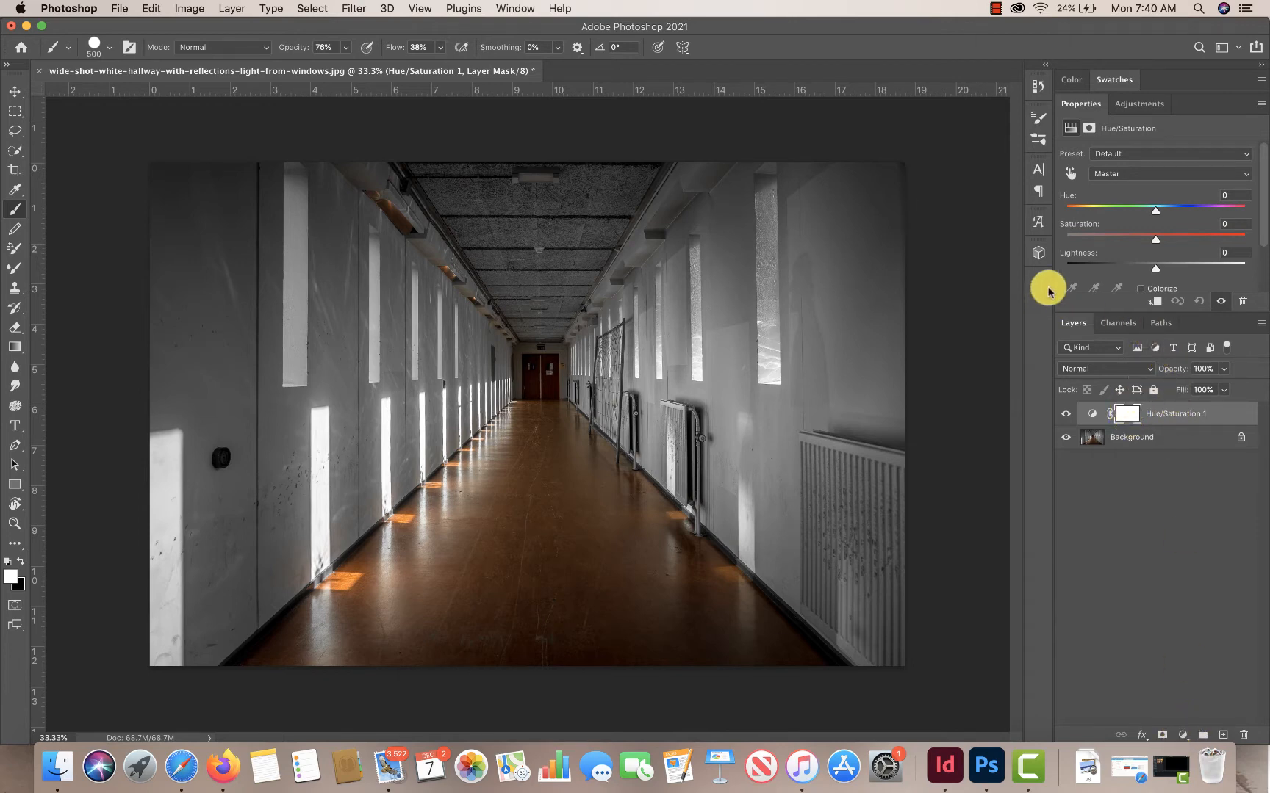
pyautogui.moveTo(1160, 243); pyautogui.dragTo(1237, 239)
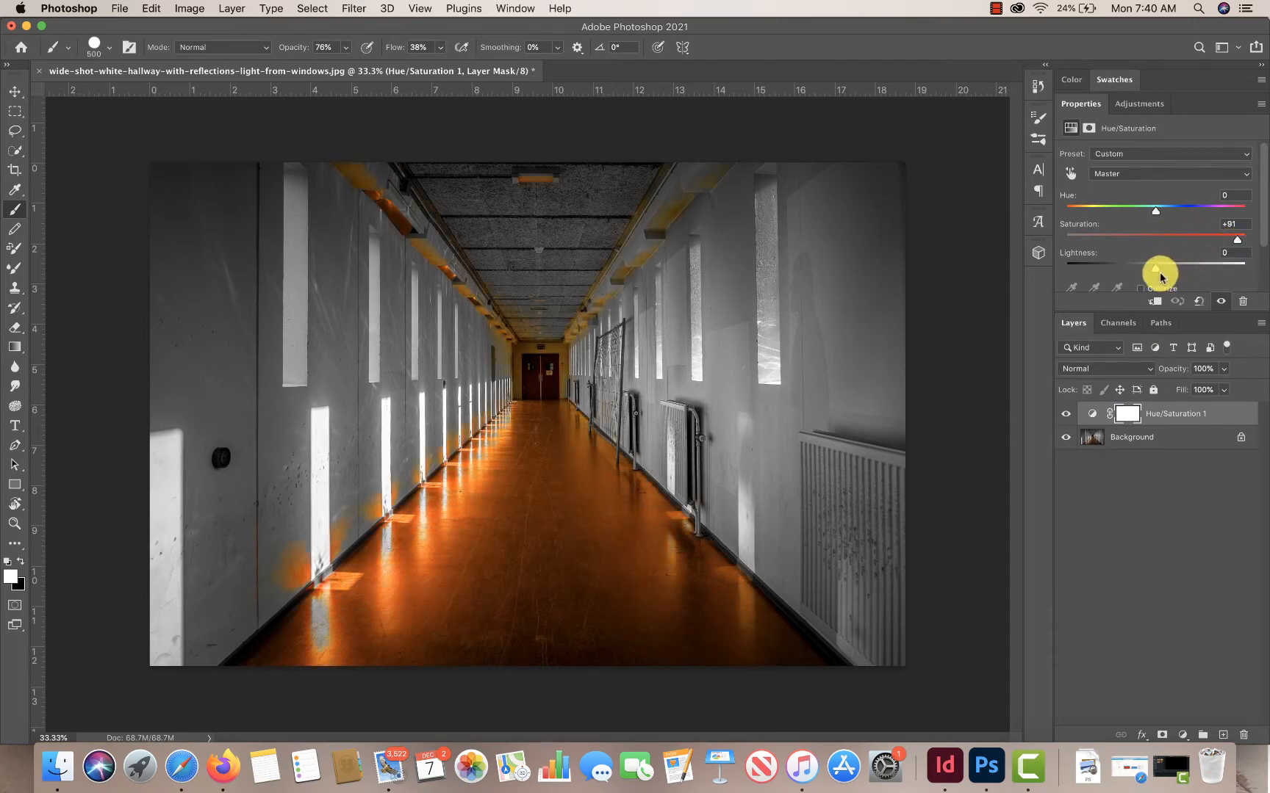
pyautogui.moveTo(1149, 213); pyautogui.dragTo(1124, 218)
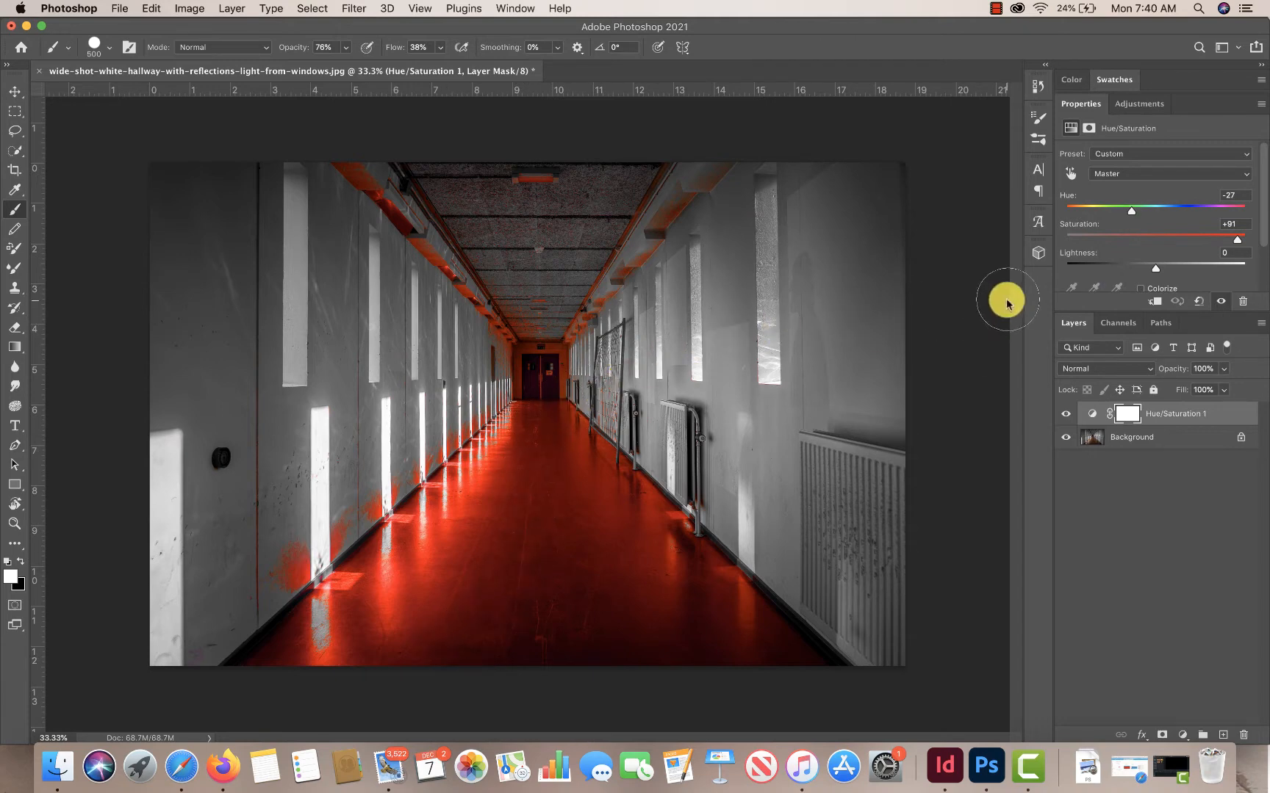
pyautogui.moveTo(1150, 271); pyautogui.dragTo(1130, 269)
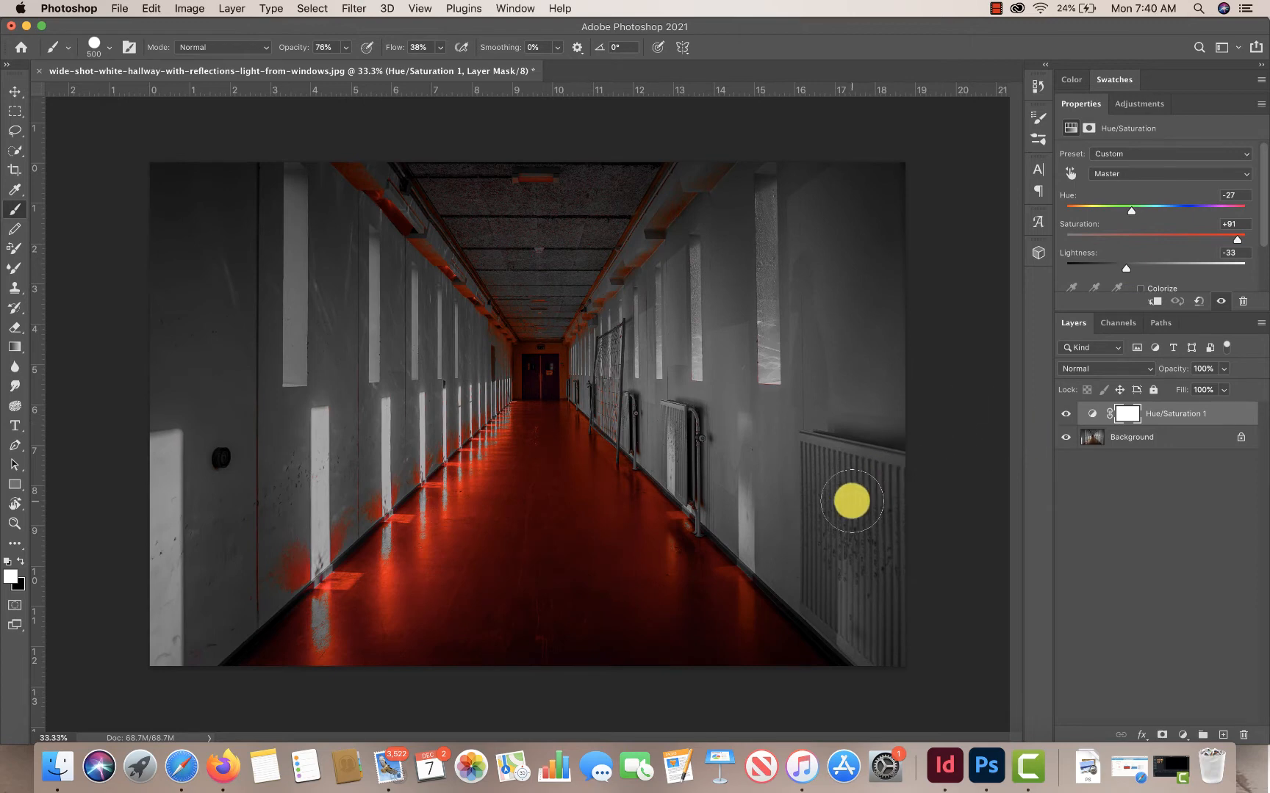
# - Inspect the Hue/Saturation layer's mask on its own, return to the image, and invert the mask to black
pyautogui.keyDown('alt'); pyautogui.click(1121, 421); pyautogui.keyUp('alt')
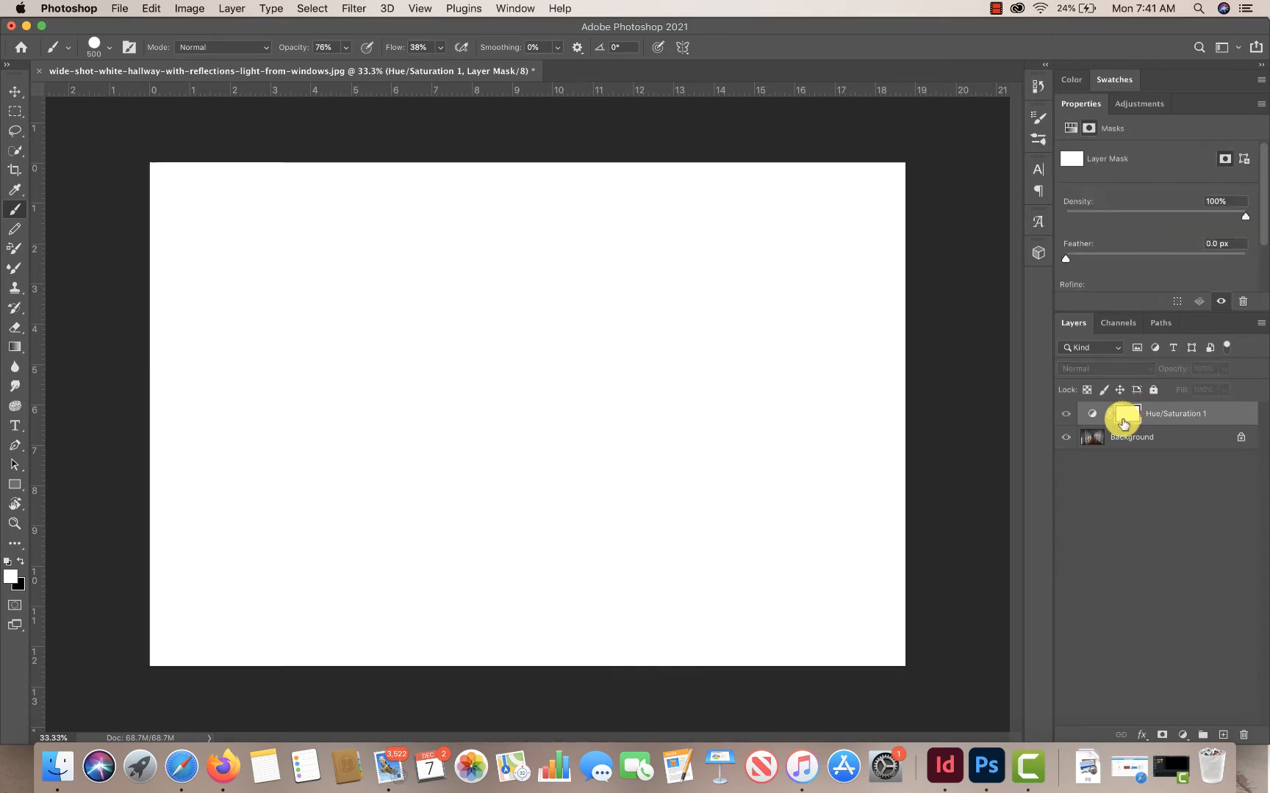
pyautogui.keyDown('alt'); pyautogui.click(1124, 416); pyautogui.keyUp('alt')
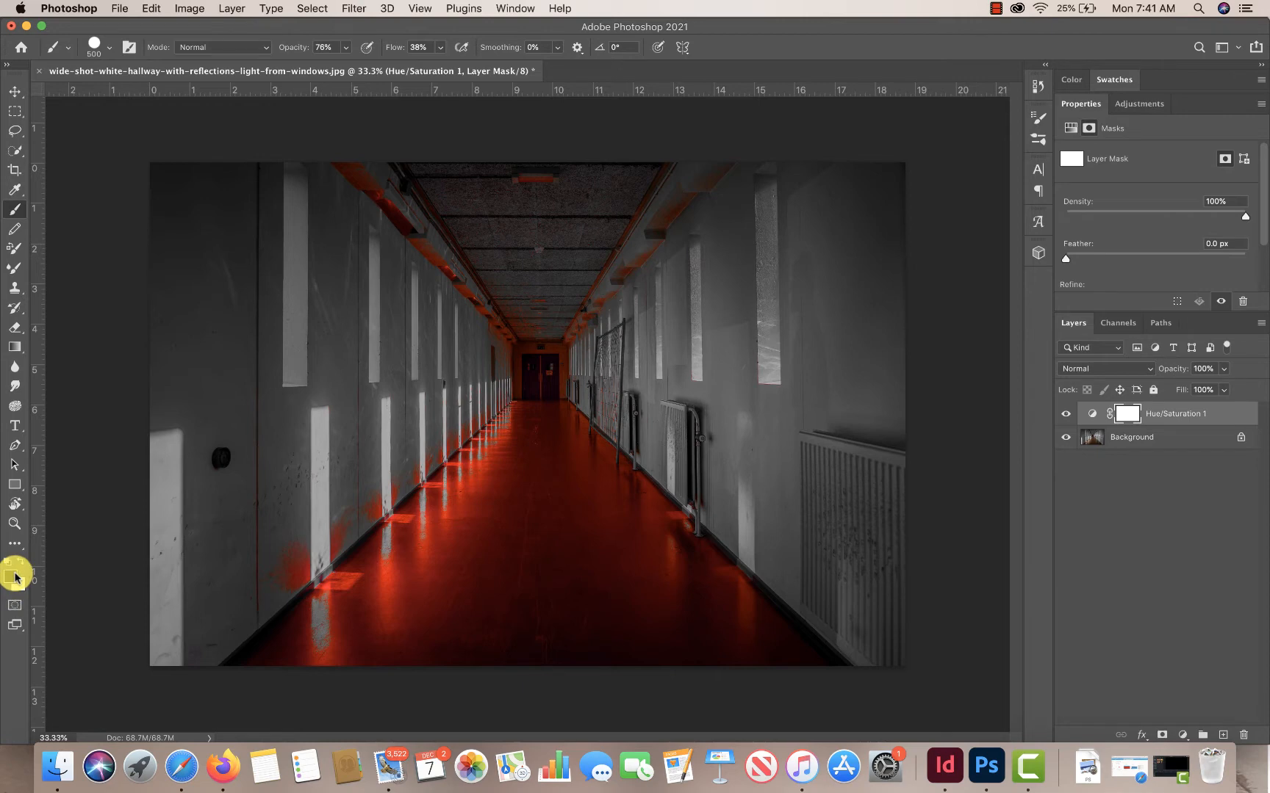
pyautogui.press('super+i')
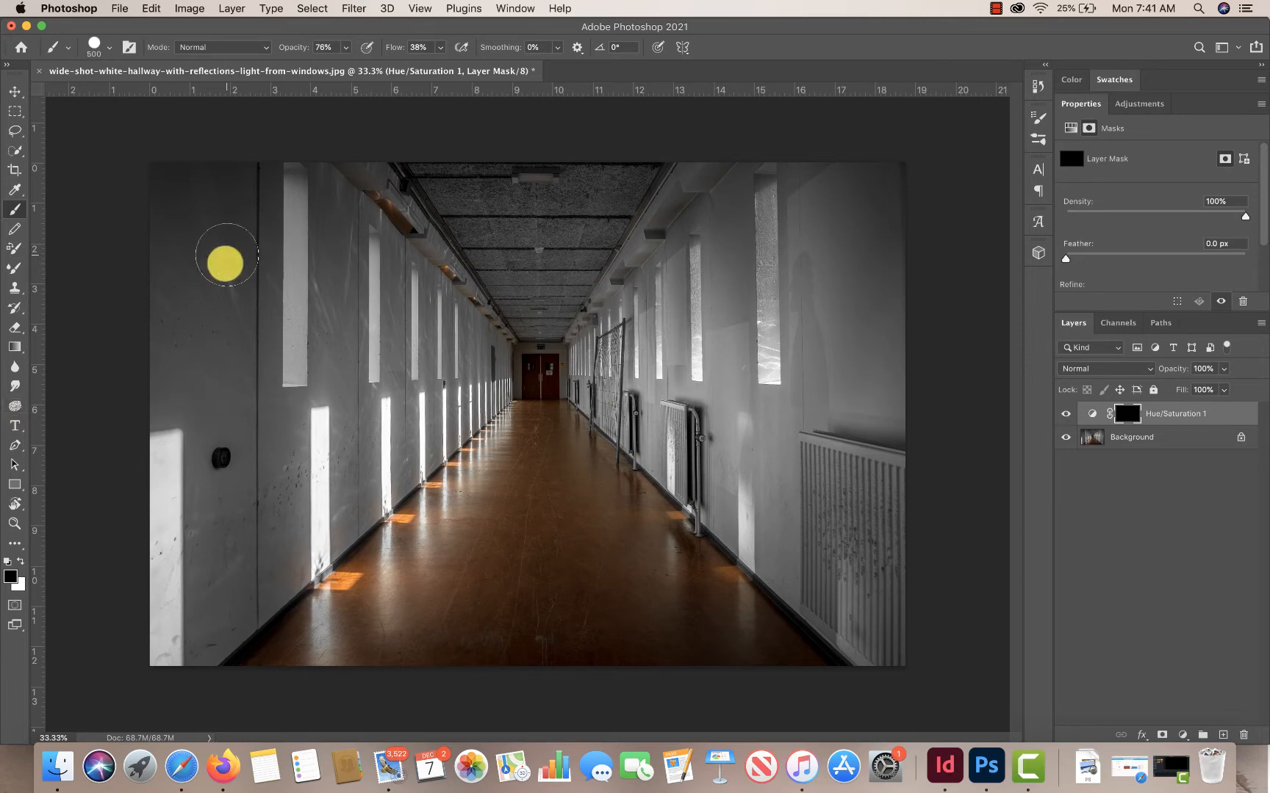
# - Paint white on the mask along the middle of the hallway floor toward the doors, reducing the brush from 500 to 250 and 70 px
pyautogui.click(21, 561)
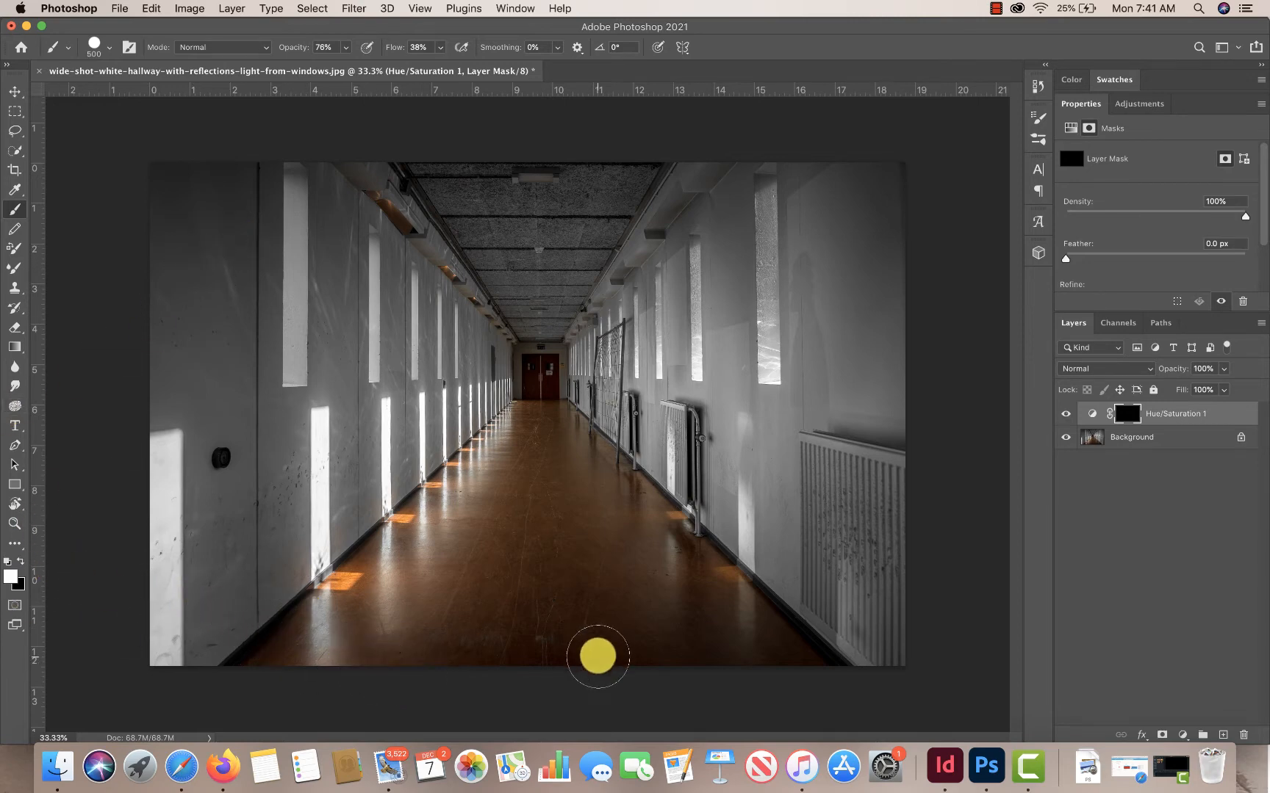
pyautogui.moveTo(598, 656)
pyautogui.mouseDown()
pyautogui.moveTo(474, 655)
pyautogui.moveTo(551, 581)
pyautogui.moveTo(584, 672)
pyautogui.moveTo(532, 617)
pyautogui.moveTo(544, 520)
pyautogui.moveTo(495, 628)
pyautogui.moveTo(548, 598)
pyautogui.moveTo(566, 567)
pyautogui.moveTo(600, 683)
pyautogui.moveTo(545, 465)
pyautogui.moveTo(552, 490)
pyautogui.mouseUp()
pyautogui.press('[')
pyautogui.moveTo(584, 591)
pyautogui.mouseDown()
pyautogui.moveTo(620, 669)
pyautogui.moveTo(579, 612)
pyautogui.moveTo(537, 625)
pyautogui.moveTo(526, 601)
pyautogui.mouseUp()
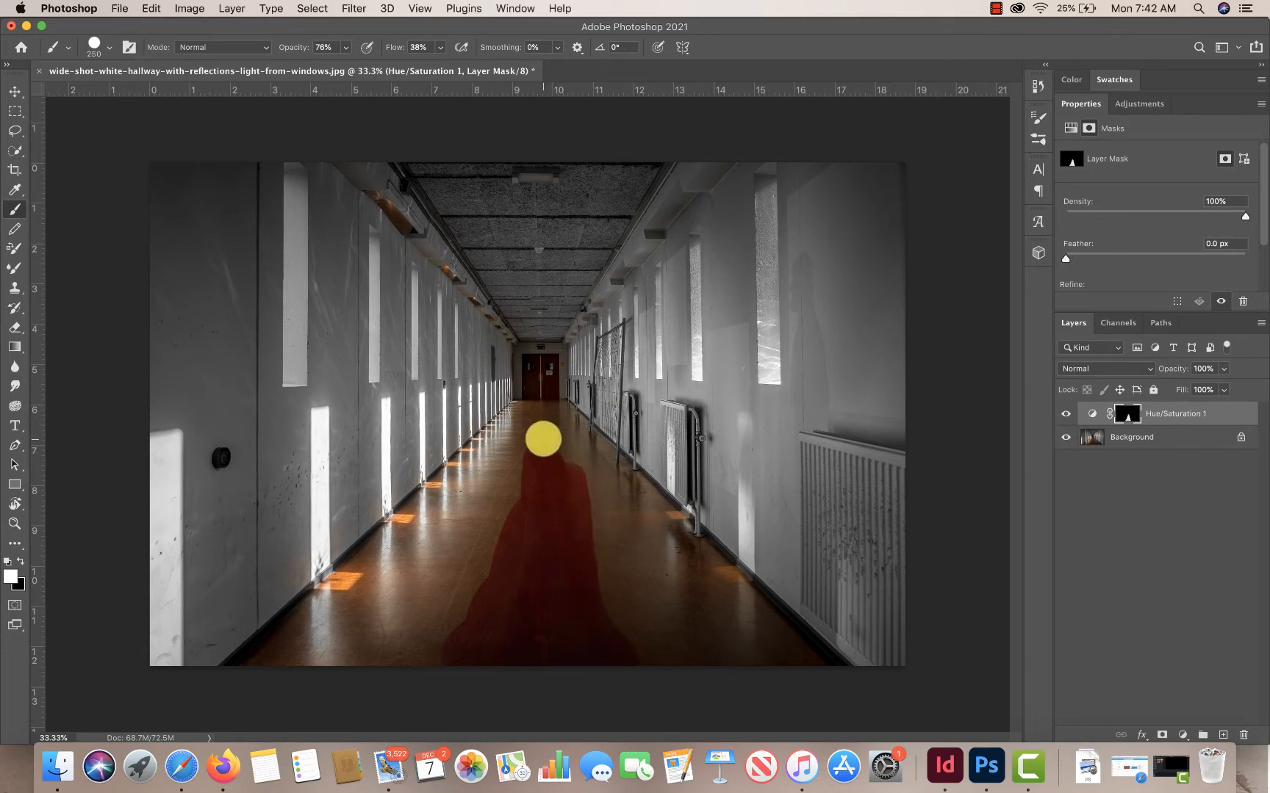
pyautogui.press('[')
pyautogui.press('[')
pyautogui.moveTo(559, 469); pyautogui.dragTo(545, 425)
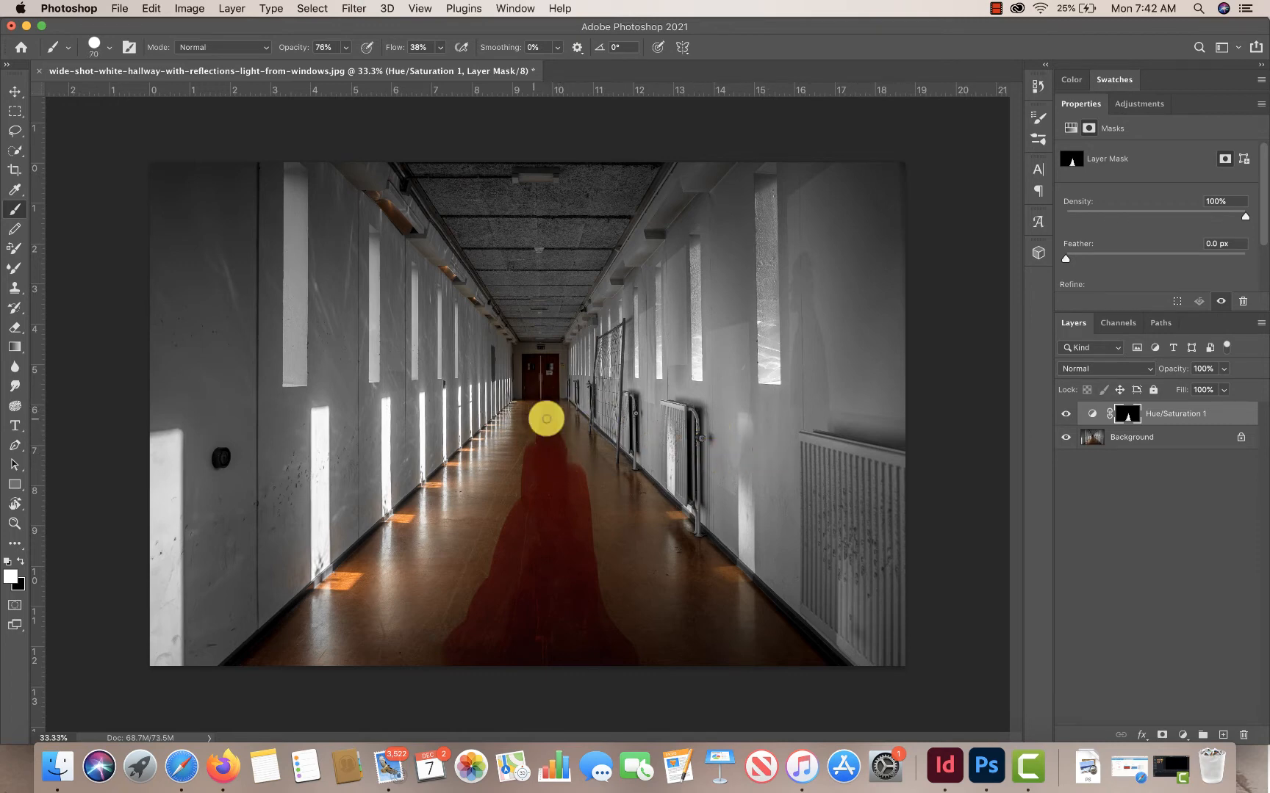
# - Roughen the edges of the painted floor path with the KYLE Ultimate Pencil Hard brush at 300 px and 52% opacity
pyautogui.click(109, 47)
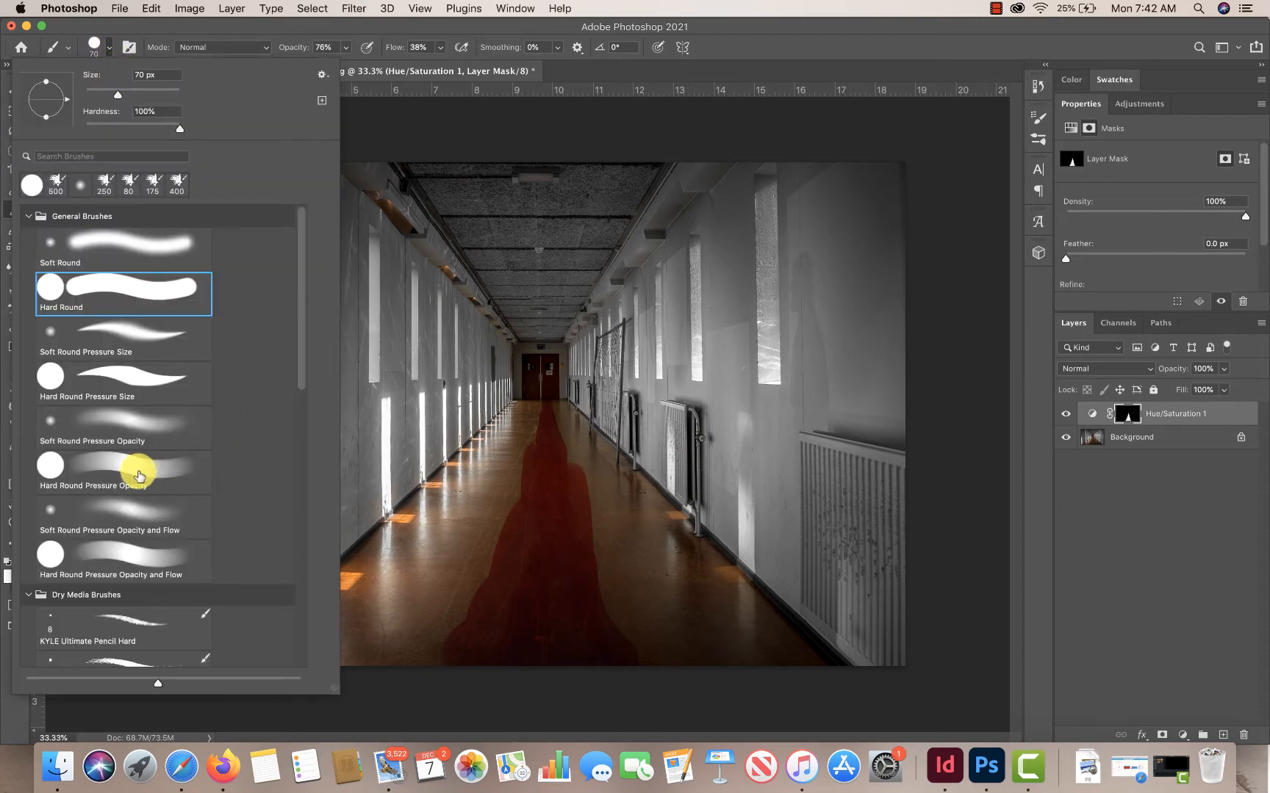
pyautogui.scroll(-2, 136, 473)
pyautogui.click(116, 559)
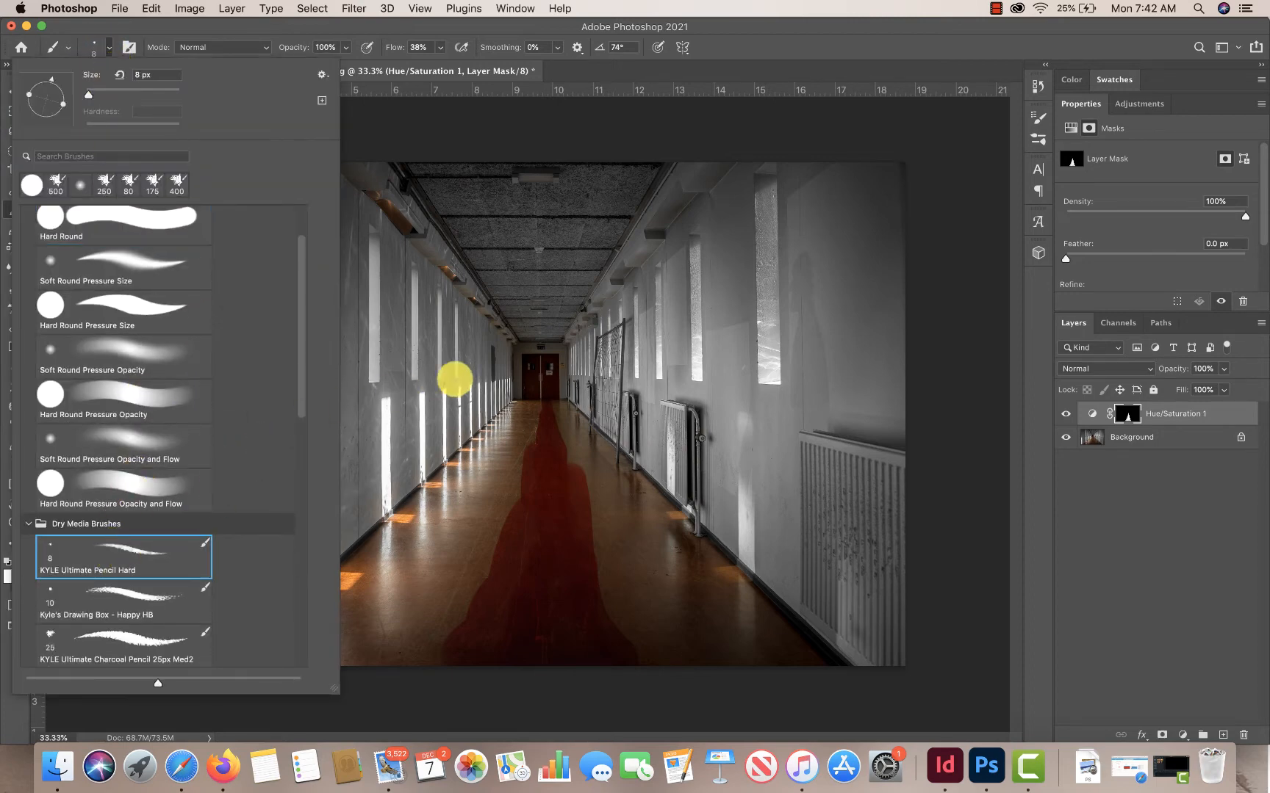
pyautogui.click(731, 44)
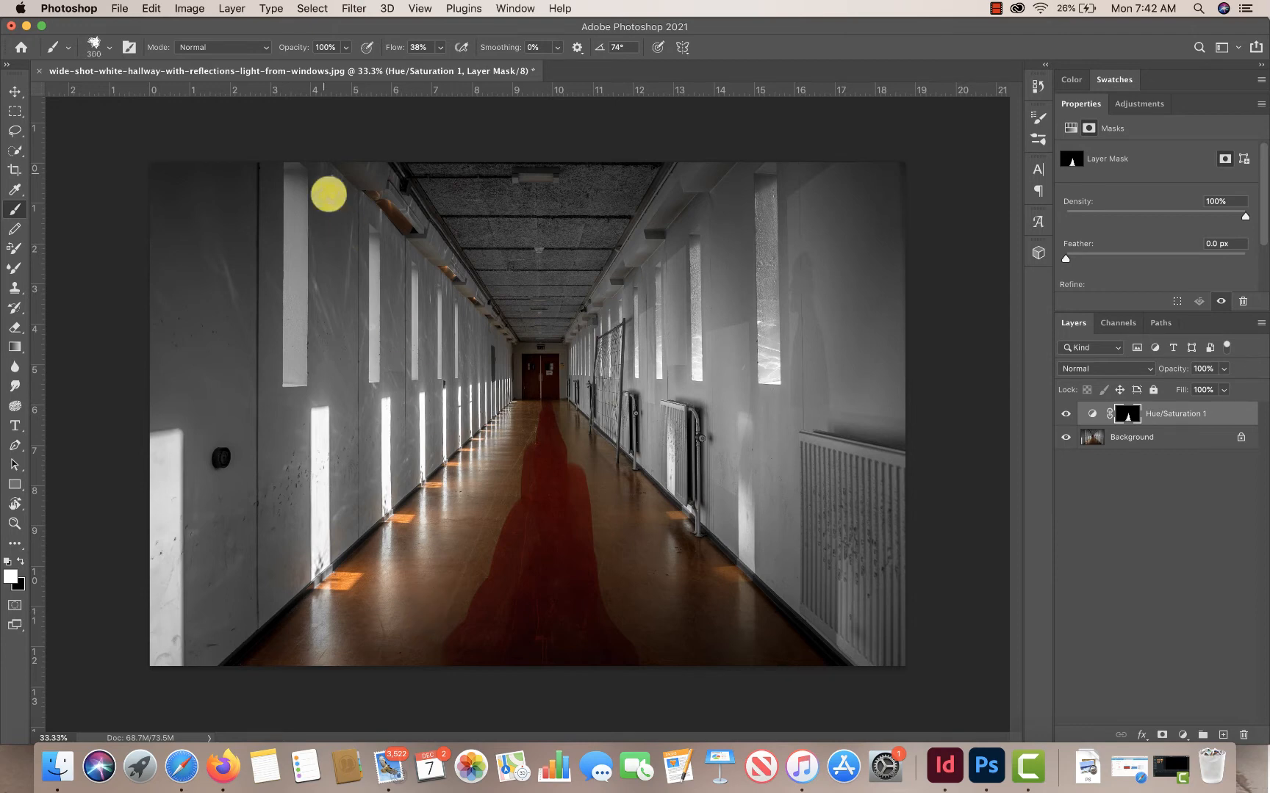
pyautogui.click(345, 47)
pyautogui.moveTo(337, 61); pyautogui.dragTo(302, 68)
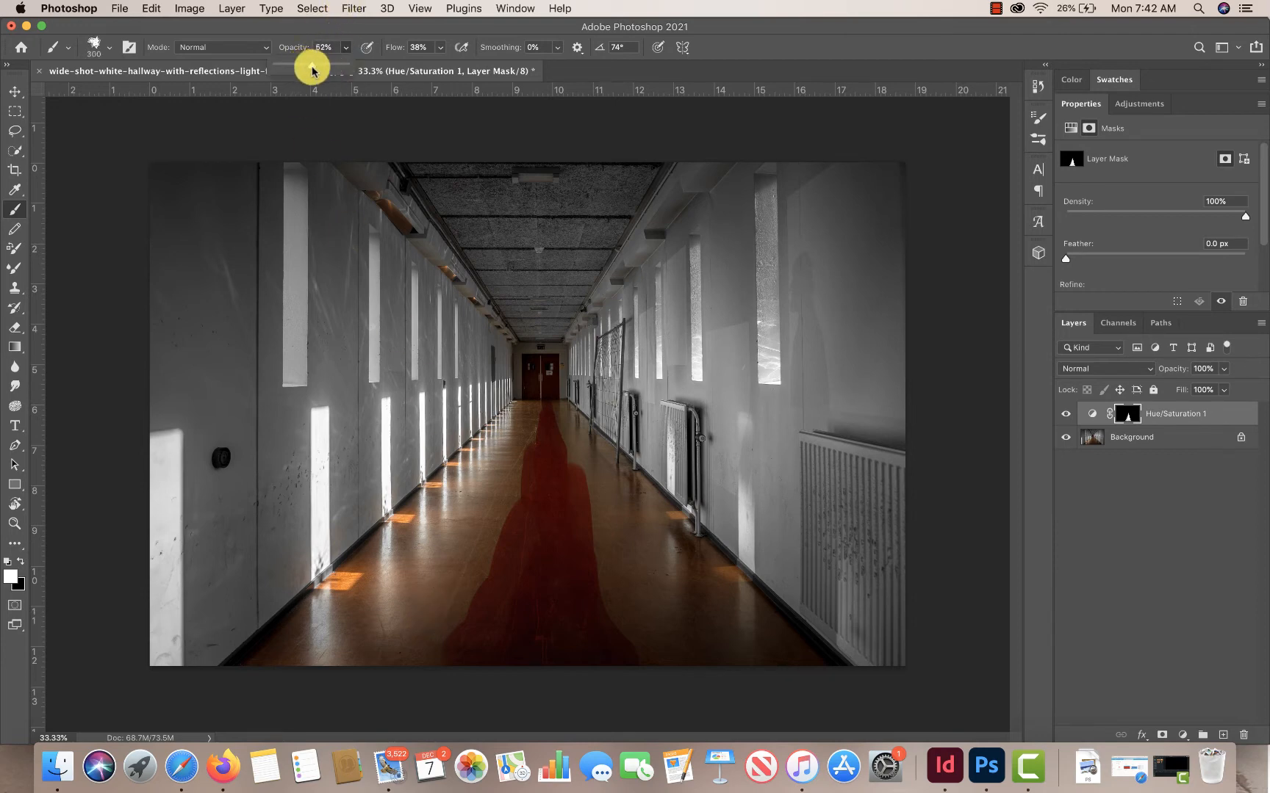
pyautogui.click(438, 672)
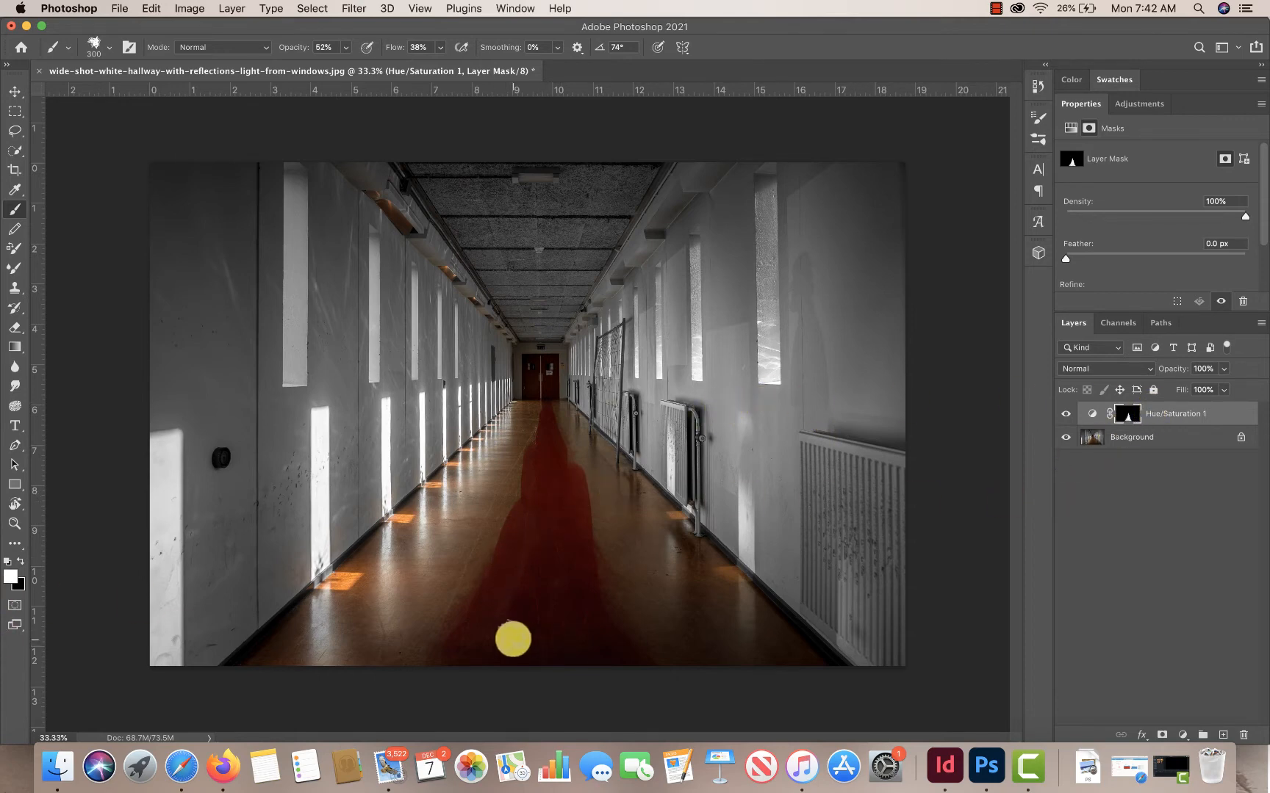
# - Duplicate the Hue/Saturation 1 adjustment layer together with its mask
pyautogui.rightClick(1199, 416)
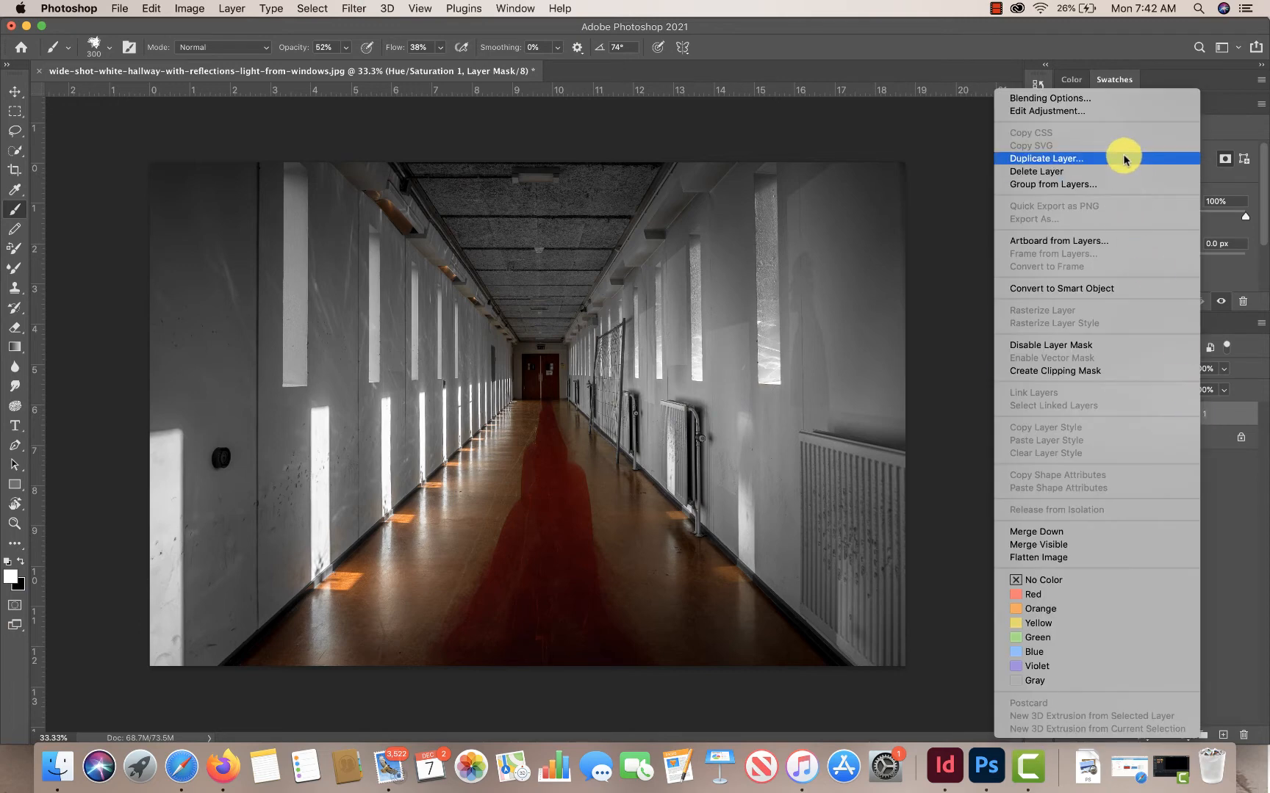
pyautogui.click(1240, 549)
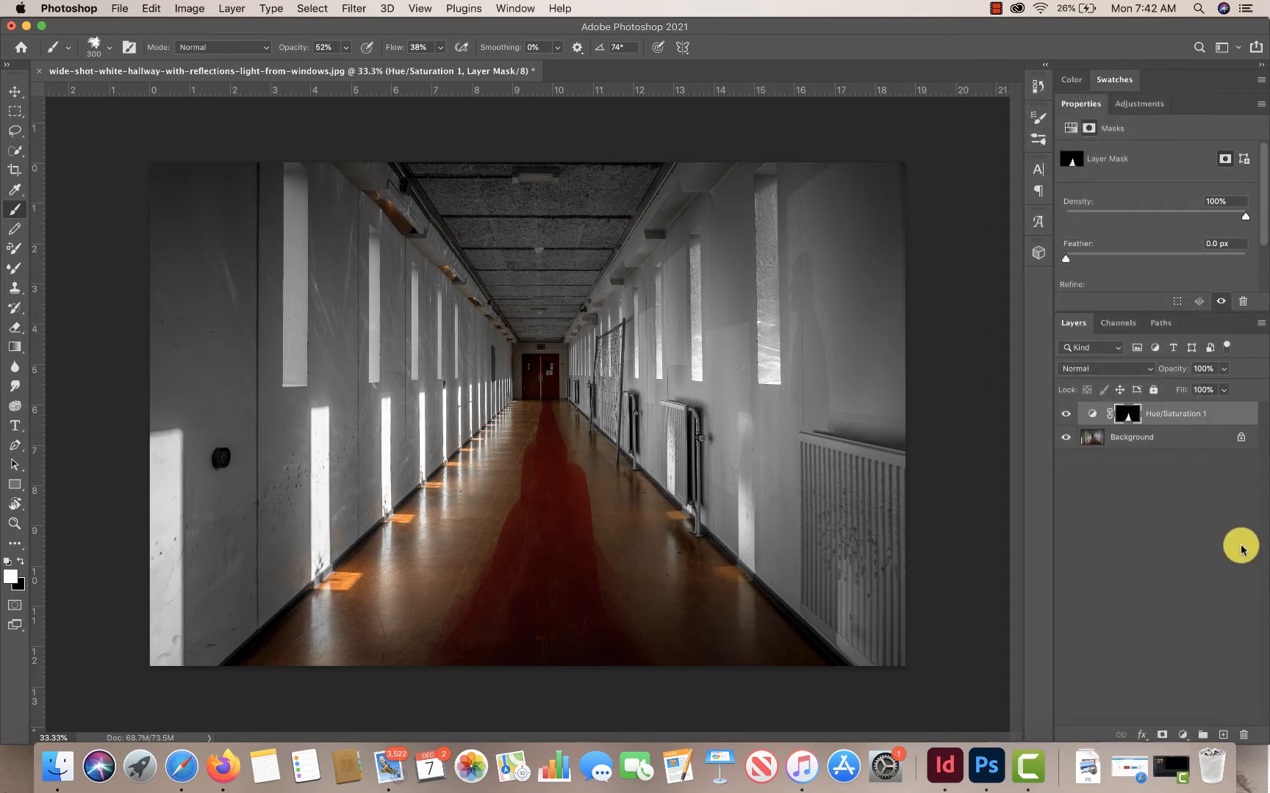
pyautogui.press('super+j')
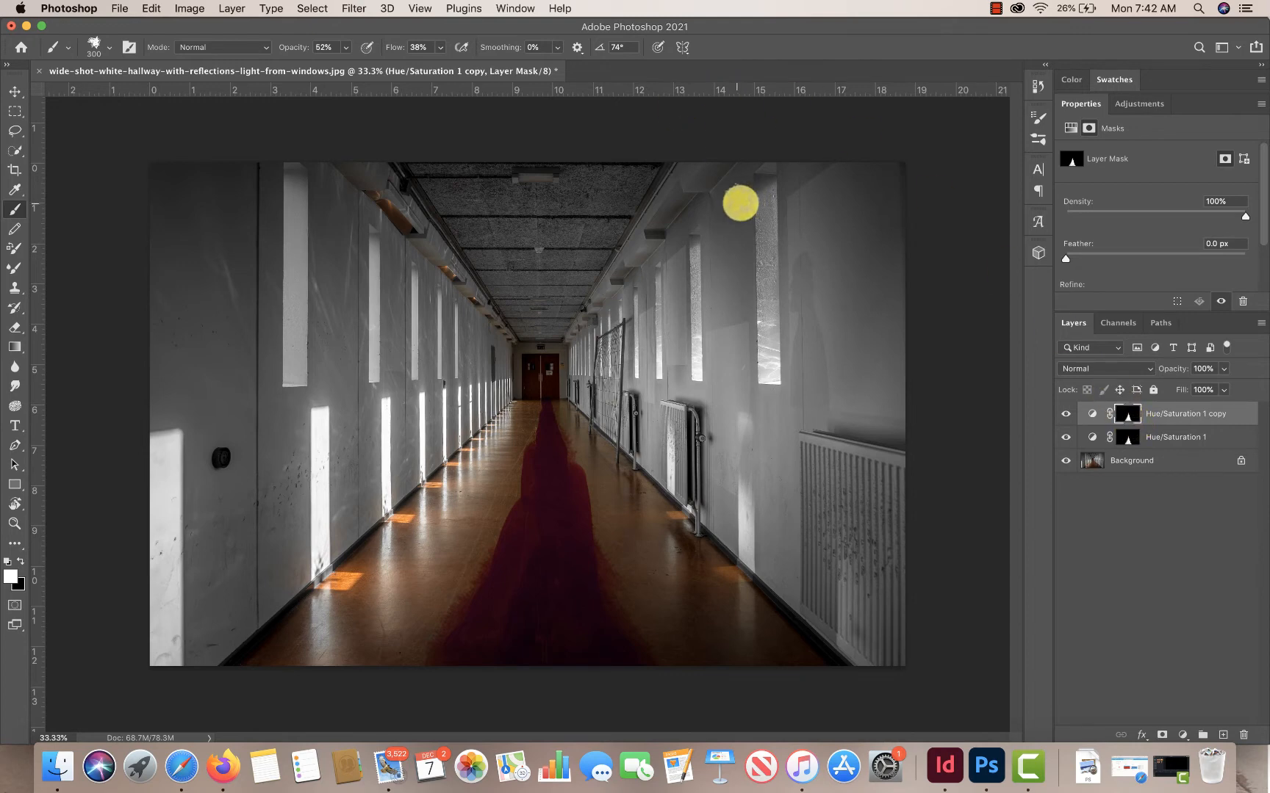
# - Open the Liquify filter on the duplicated layer's mask and set the Forward Warp tool's brush size to 500
pyautogui.click(354, 8)
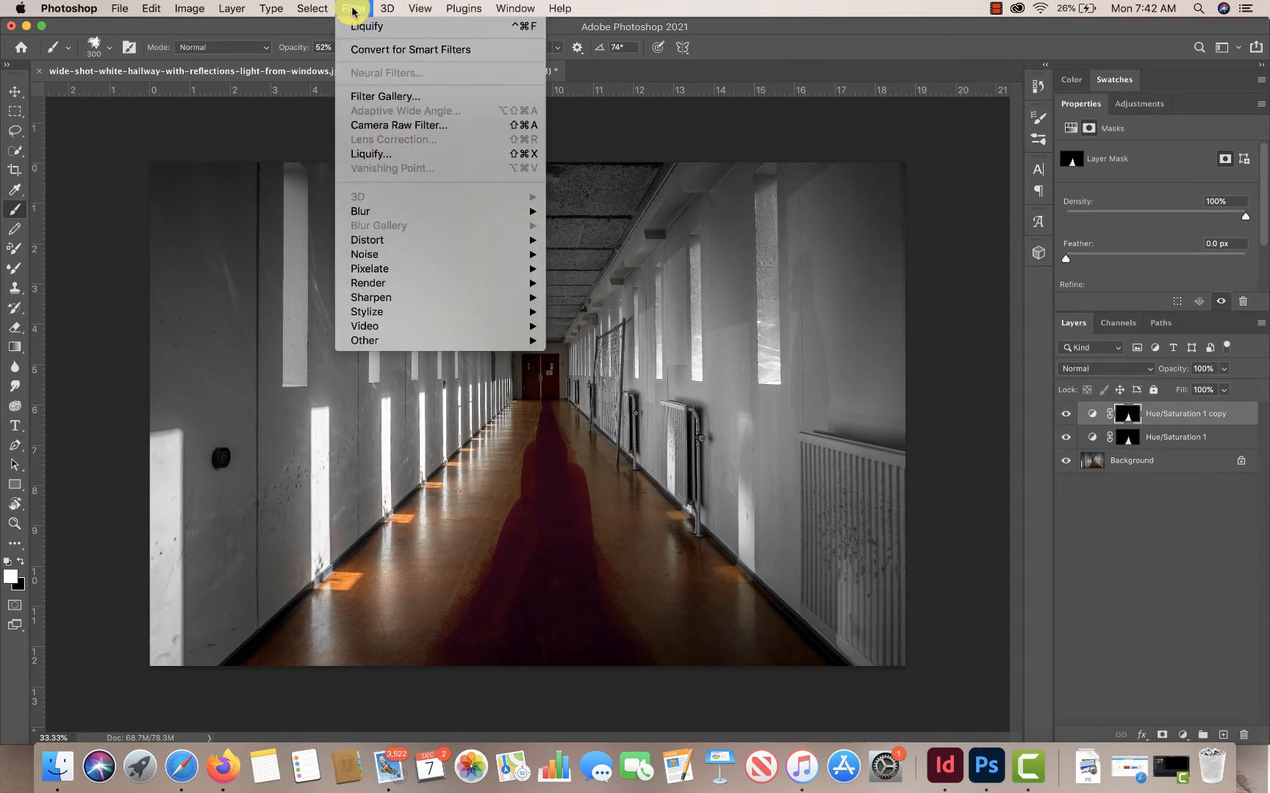
pyautogui.click(388, 158)
pyautogui.click(741, 317)
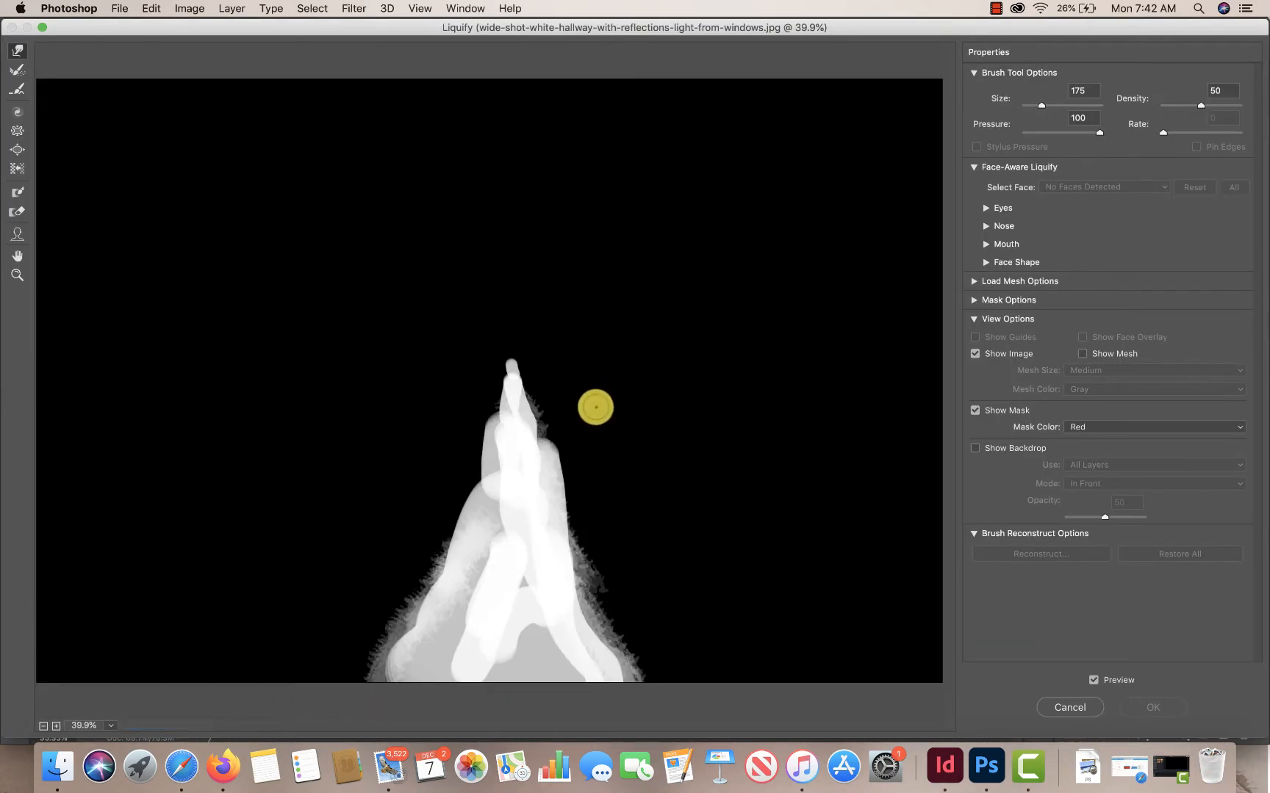
pyautogui.click(18, 51)
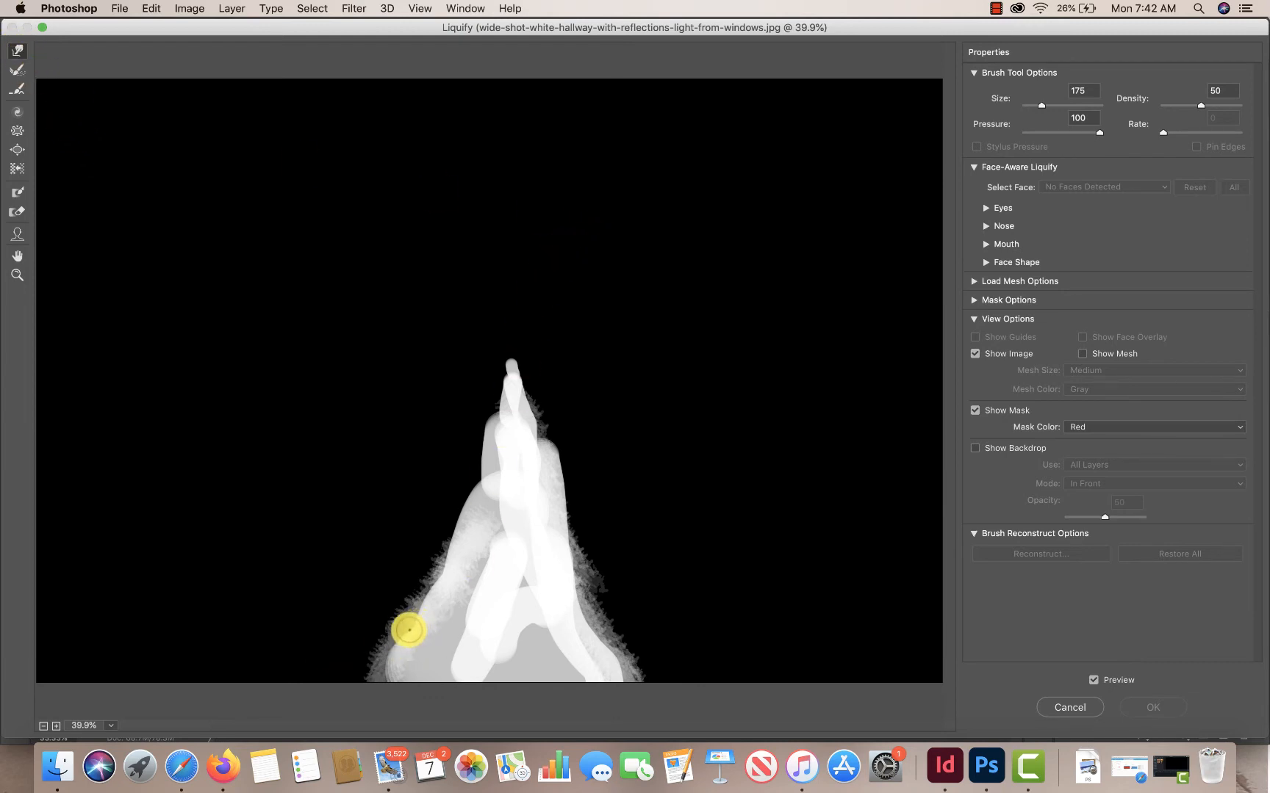
pyautogui.press(']')
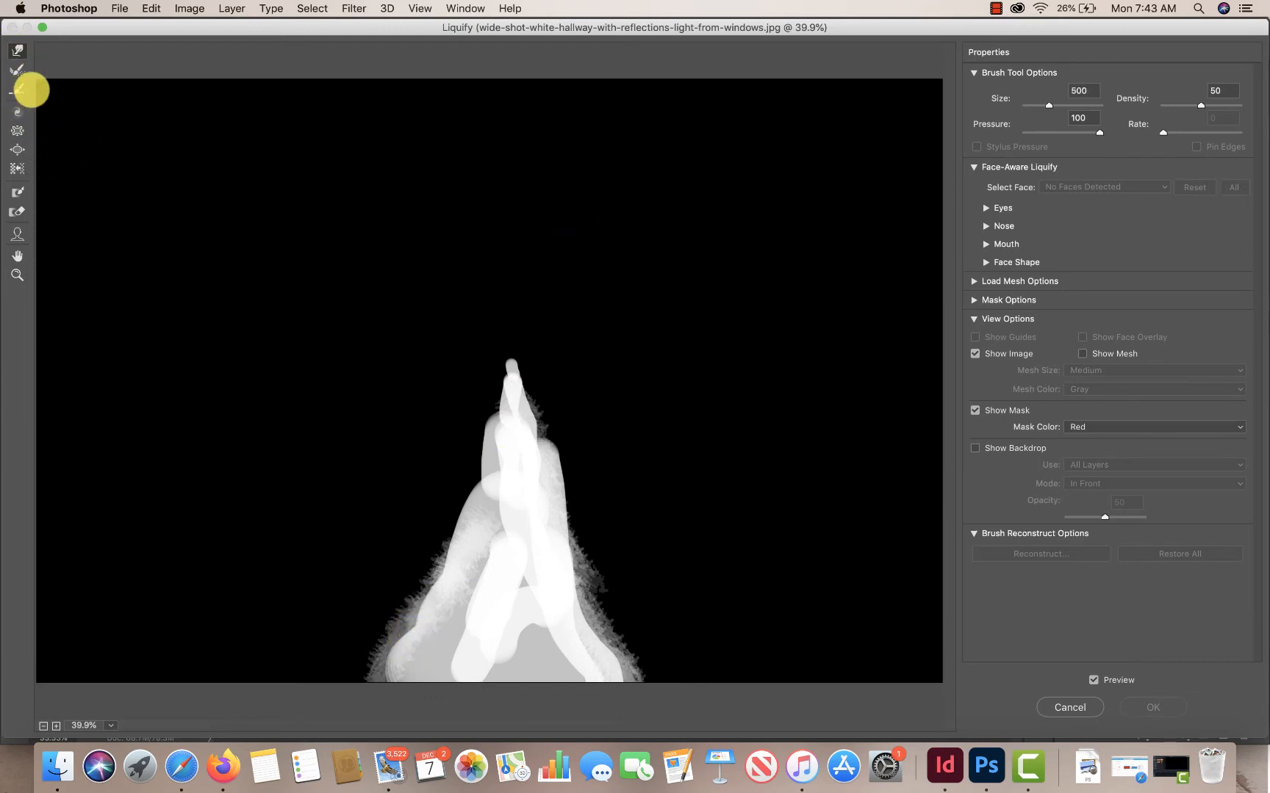
pyautogui.click(16, 53)
# - Warp the white path shape on the mask inward along its sides and base with the 500-size Forward Warp brush
pyautogui.moveTo(441, 674)
pyautogui.mouseDown()
pyautogui.moveTo(487, 567)
pyautogui.moveTo(506, 466)
pyautogui.moveTo(535, 426)
pyautogui.mouseUp()
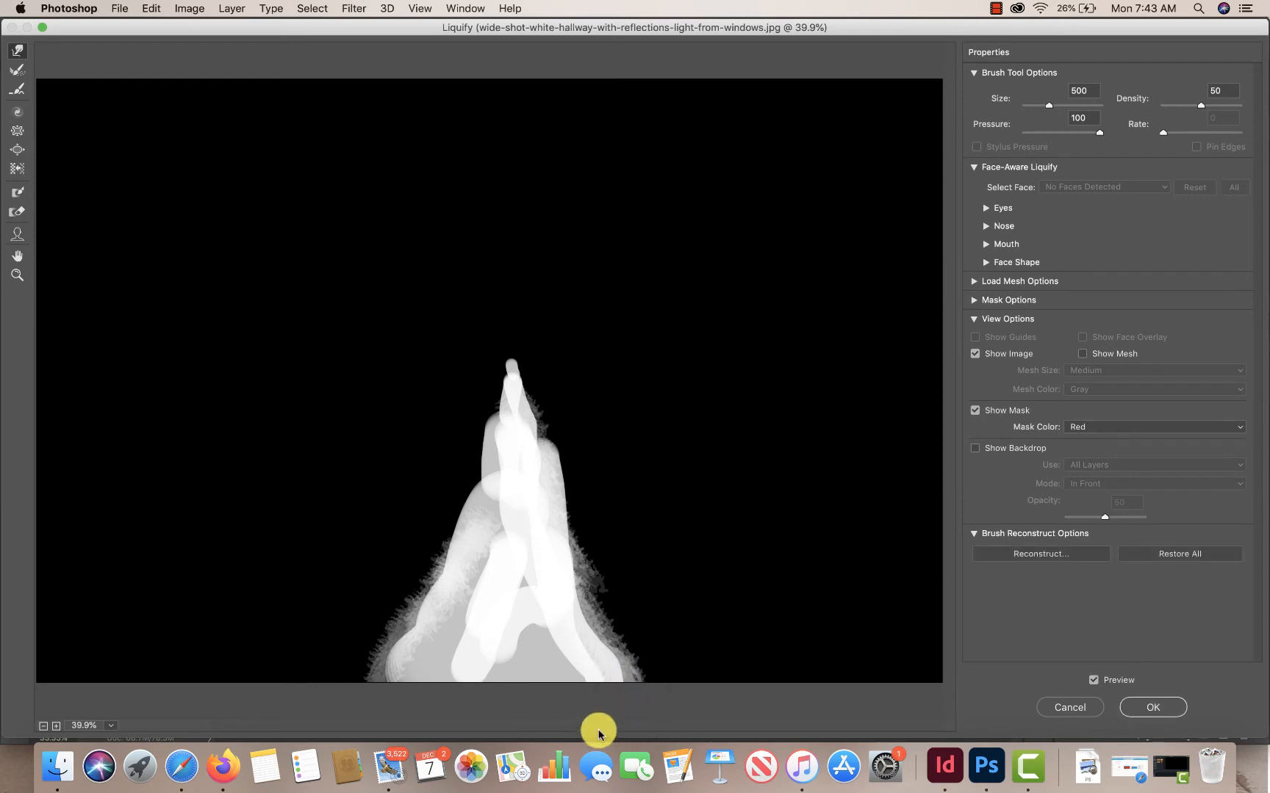
pyautogui.moveTo(441, 649)
pyautogui.mouseDown()
pyautogui.moveTo(477, 368)
pyautogui.moveTo(506, 340)
pyautogui.moveTo(598, 598)
pyautogui.moveTo(604, 698)
pyautogui.moveTo(543, 718)
pyautogui.moveTo(392, 658)
pyautogui.moveTo(445, 449)
pyautogui.moveTo(514, 324)
pyautogui.moveTo(596, 354)
pyautogui.moveTo(622, 549)
pyautogui.moveTo(615, 655)
pyautogui.moveTo(568, 684)
pyautogui.moveTo(443, 651)
pyautogui.moveTo(442, 491)
pyautogui.moveTo(478, 386)
pyautogui.moveTo(536, 368)
pyautogui.moveTo(568, 473)
pyautogui.moveTo(574, 614)
pyautogui.moveTo(515, 687)
pyautogui.moveTo(556, 539)
pyautogui.moveTo(556, 496)
pyautogui.mouseUp()
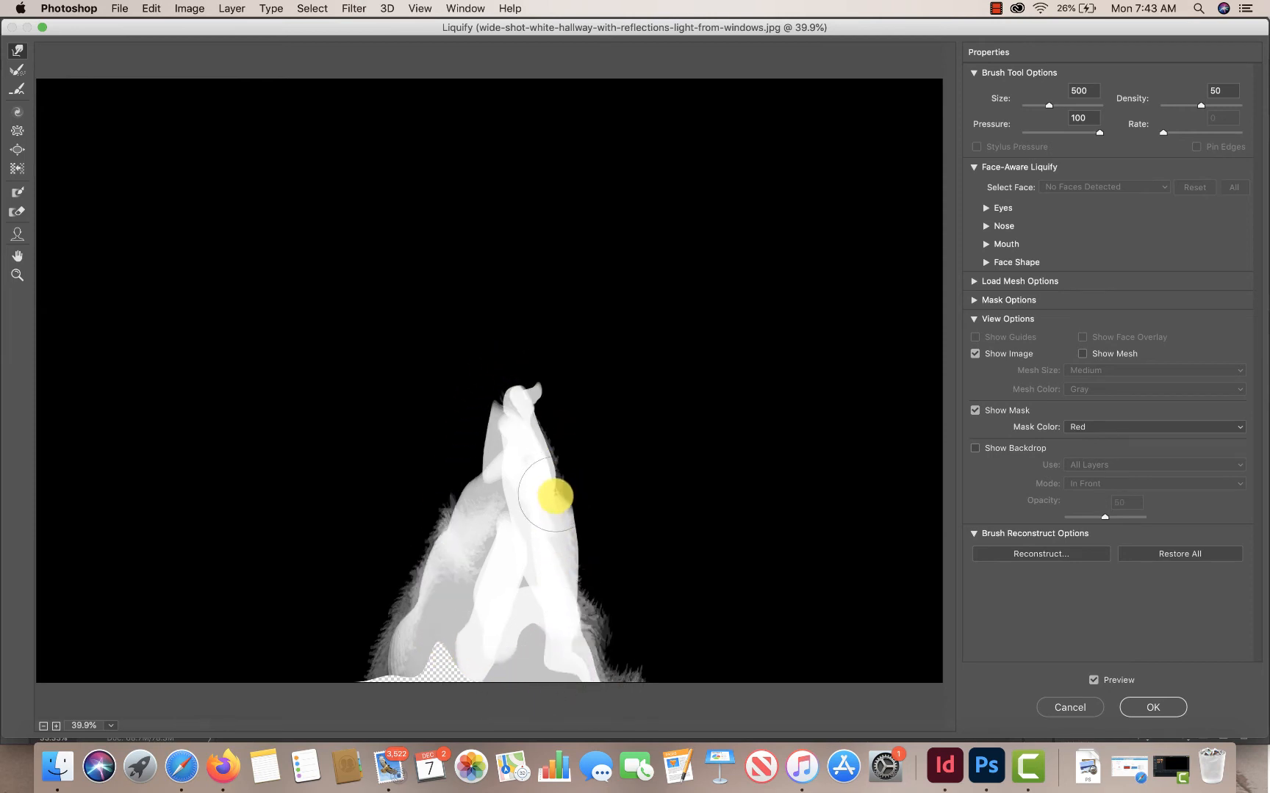
pyautogui.moveTo(436, 650)
pyautogui.mouseDown()
pyautogui.moveTo(520, 546)
pyautogui.moveTo(544, 472)
pyautogui.moveTo(522, 544)
pyautogui.moveTo(451, 619)
pyautogui.moveTo(397, 630)
pyautogui.moveTo(529, 538)
pyautogui.moveTo(562, 495)
pyautogui.moveTo(501, 609)
pyautogui.moveTo(403, 646)
pyautogui.moveTo(449, 520)
pyautogui.mouseUp()
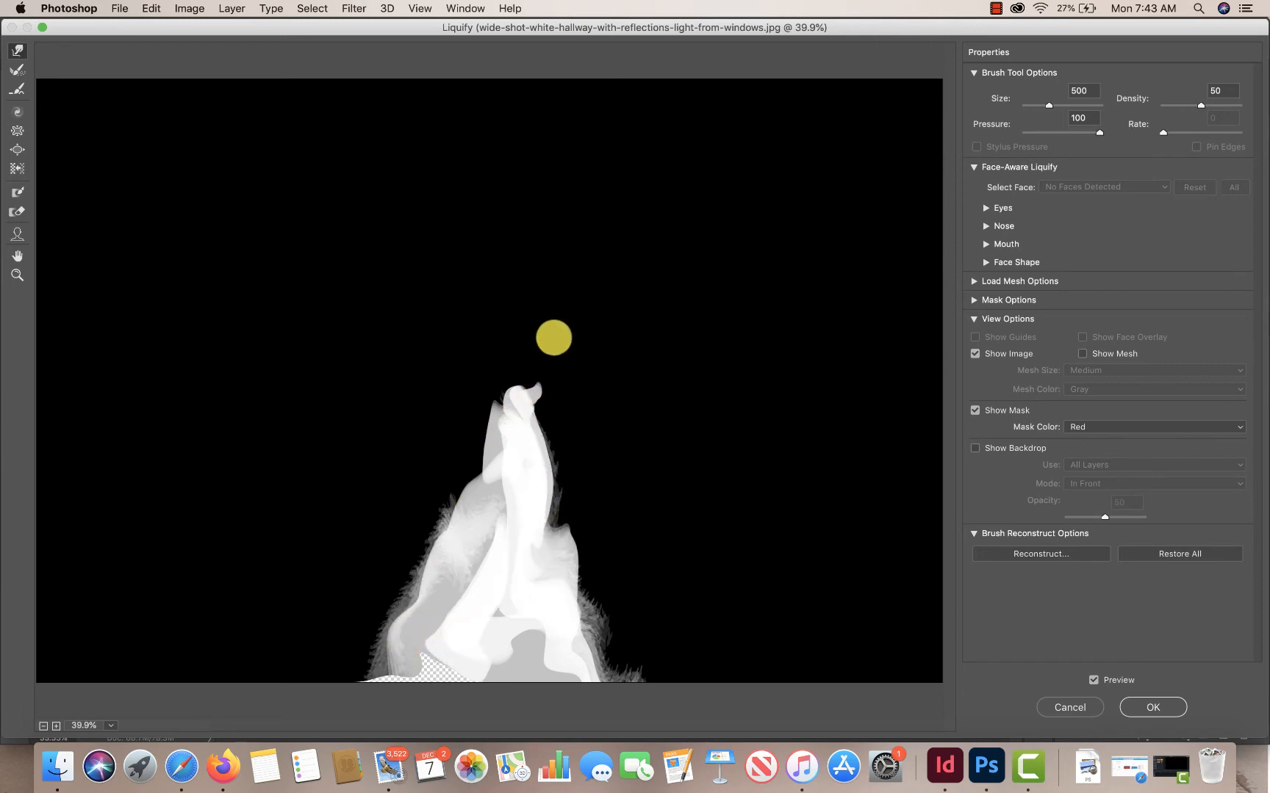
pyautogui.moveTo(554, 338)
pyautogui.mouseDown()
pyautogui.moveTo(595, 507)
pyautogui.moveTo(530, 601)
pyautogui.moveTo(472, 646)
pyautogui.moveTo(578, 582)
pyautogui.moveTo(575, 511)
pyautogui.moveTo(514, 612)
pyautogui.moveTo(538, 674)
pyautogui.moveTo(614, 584)
pyautogui.moveTo(565, 598)
pyautogui.moveTo(523, 681)
pyautogui.moveTo(582, 662)
pyautogui.moveTo(562, 650)
pyautogui.moveTo(598, 676)
pyautogui.moveTo(590, 698)
pyautogui.moveTo(602, 667)
pyautogui.moveTo(582, 671)
pyautogui.moveTo(611, 672)
pyautogui.moveTo(607, 690)
pyautogui.moveTo(424, 608)
pyautogui.moveTo(456, 517)
pyautogui.moveTo(444, 479)
pyautogui.moveTo(408, 604)
pyautogui.moveTo(425, 518)
pyautogui.moveTo(430, 540)
pyautogui.moveTo(406, 567)
pyautogui.moveTo(436, 495)
pyautogui.moveTo(385, 612)
pyautogui.moveTo(396, 617)
pyautogui.moveTo(433, 504)
pyautogui.moveTo(404, 609)
pyautogui.moveTo(416, 540)
pyautogui.moveTo(414, 601)
pyautogui.moveTo(422, 544)
pyautogui.moveTo(393, 634)
pyautogui.moveTo(411, 580)
pyautogui.moveTo(363, 679)
pyautogui.moveTo(402, 645)
pyautogui.moveTo(368, 711)
pyautogui.moveTo(487, 625)
pyautogui.moveTo(452, 677)
pyautogui.moveTo(502, 678)
pyautogui.moveTo(530, 479)
pyautogui.moveTo(519, 436)
pyautogui.moveTo(550, 498)
pyautogui.mouseUp()
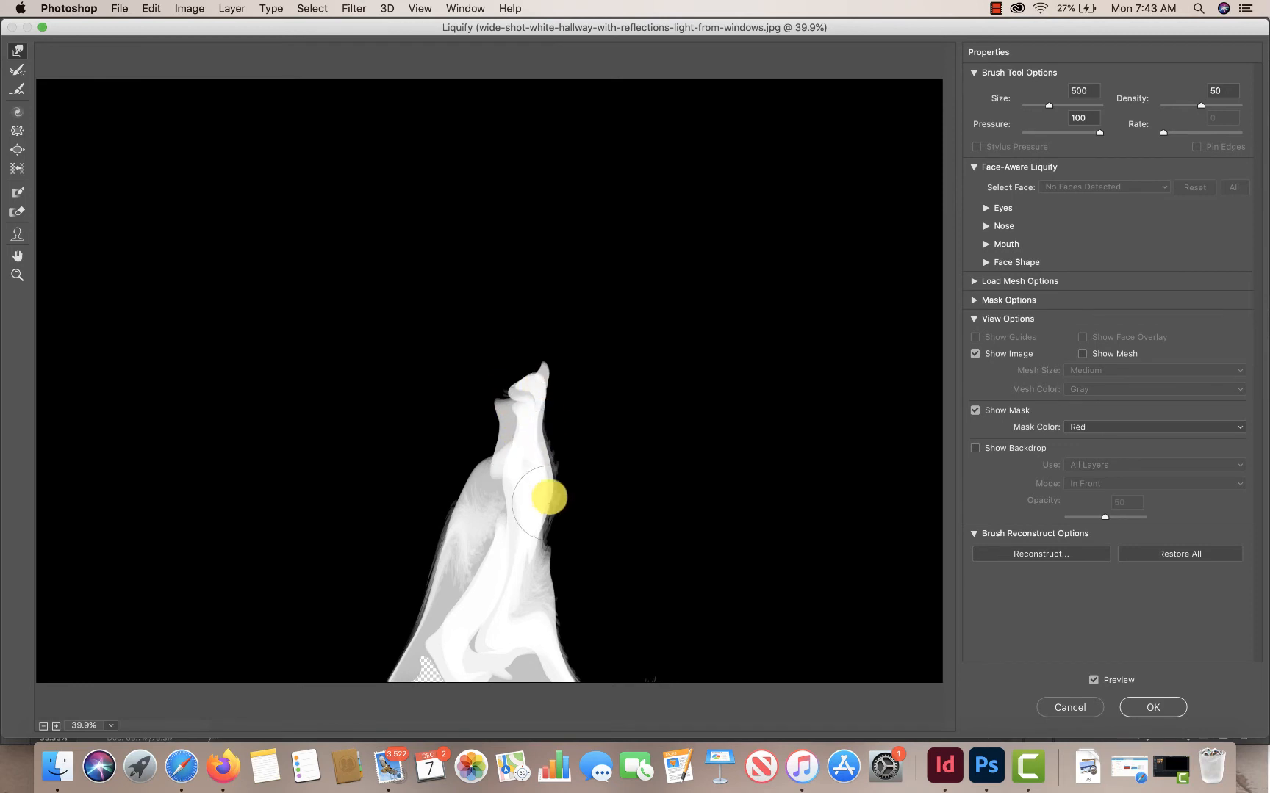
pyautogui.moveTo(543, 392)
pyautogui.mouseDown()
pyautogui.moveTo(550, 365)
pyautogui.moveTo(525, 380)
pyautogui.mouseUp()
pyautogui.moveTo(470, 649)
pyautogui.mouseDown()
pyautogui.moveTo(506, 398)
pyautogui.moveTo(455, 506)
pyautogui.moveTo(454, 579)
pyautogui.moveTo(497, 508)
pyautogui.moveTo(503, 421)
pyautogui.moveTo(471, 598)
pyautogui.moveTo(457, 353)
pyautogui.moveTo(464, 412)
pyautogui.moveTo(471, 360)
pyautogui.moveTo(471, 412)
pyautogui.moveTo(486, 385)
pyautogui.moveTo(472, 442)
pyautogui.moveTo(548, 365)
pyautogui.moveTo(564, 461)
pyautogui.moveTo(568, 428)
pyautogui.moveTo(560, 485)
pyautogui.moveTo(554, 381)
pyautogui.moveTo(555, 486)
pyautogui.moveTo(548, 457)
pyautogui.moveTo(536, 526)
pyautogui.moveTo(548, 534)
pyautogui.moveTo(553, 495)
pyautogui.moveTo(551, 626)
pyautogui.moveTo(561, 435)
pyautogui.moveTo(566, 561)
pyautogui.moveTo(554, 363)
pyautogui.moveTo(546, 615)
pyautogui.moveTo(554, 565)
pyautogui.moveTo(555, 646)
pyautogui.moveTo(566, 581)
pyautogui.moveTo(581, 646)
pyautogui.moveTo(566, 634)
pyautogui.moveTo(590, 640)
pyautogui.moveTo(582, 663)
pyautogui.moveTo(588, 634)
pyautogui.moveTo(607, 688)
pyautogui.mouseUp()
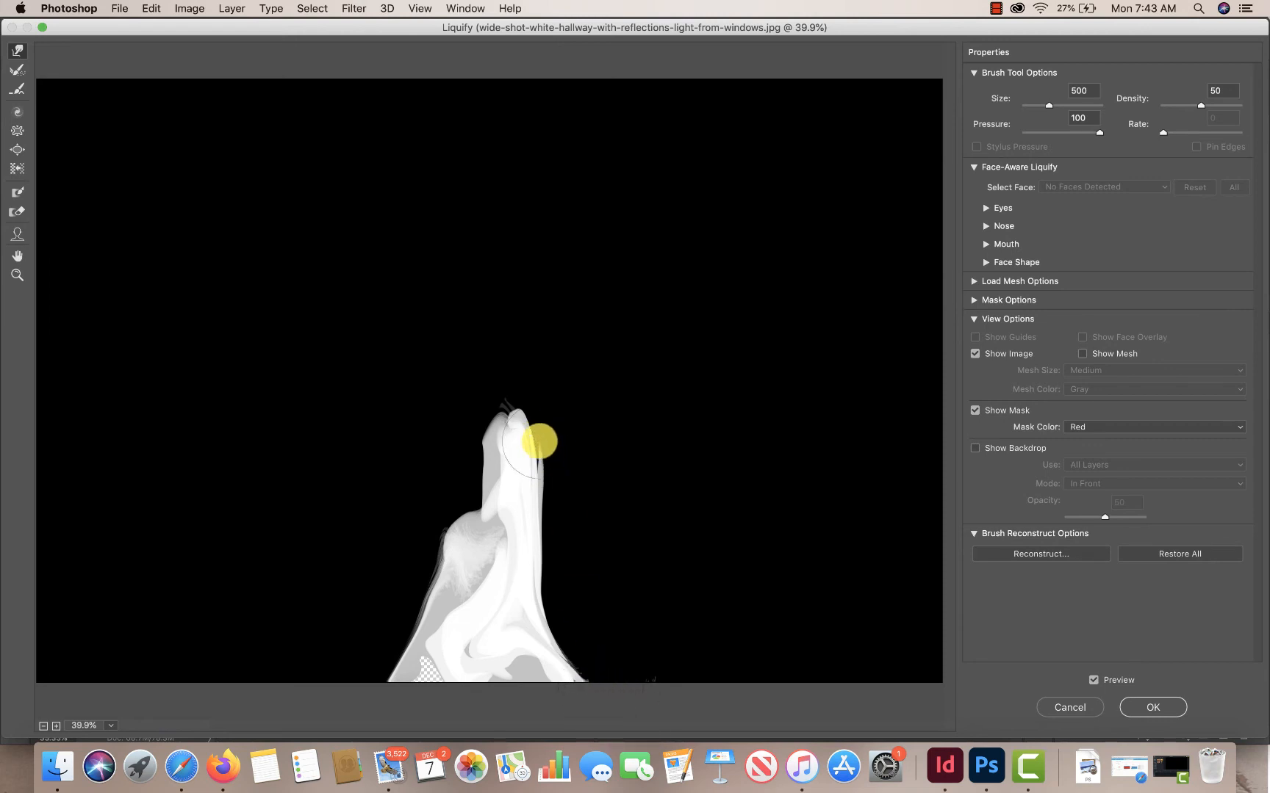
# - Stretch the path's tip upward, pull in its lower edge, and apply the Liquify warp to the duplicated layer's mask
pyautogui.moveTo(539, 442)
pyautogui.mouseDown()
pyautogui.moveTo(502, 373)
pyautogui.moveTo(521, 312)
pyautogui.mouseUp()
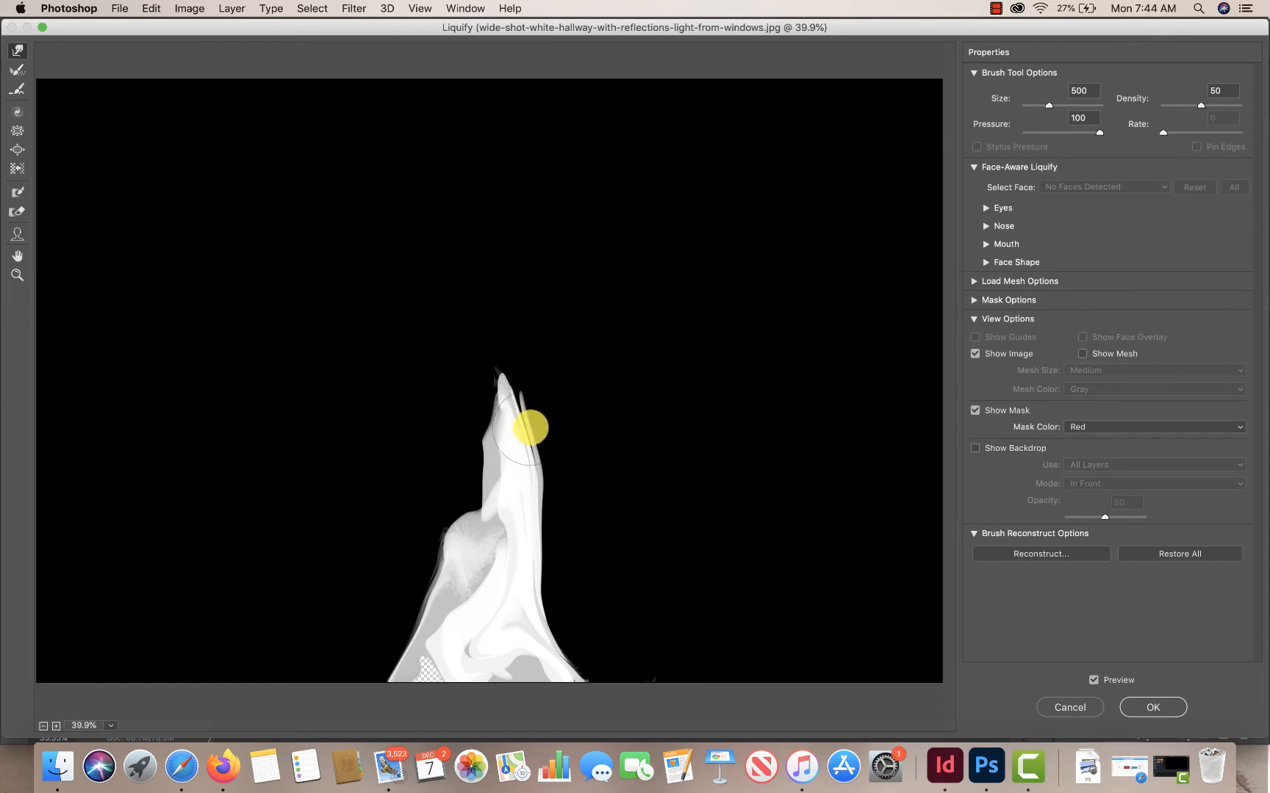
pyautogui.moveTo(531, 344)
pyautogui.mouseDown()
pyautogui.moveTo(536, 304)
pyautogui.moveTo(543, 333)
pyautogui.mouseUp()
pyautogui.moveTo(522, 383)
pyautogui.mouseDown()
pyautogui.moveTo(508, 311)
pyautogui.moveTo(524, 269)
pyautogui.mouseUp()
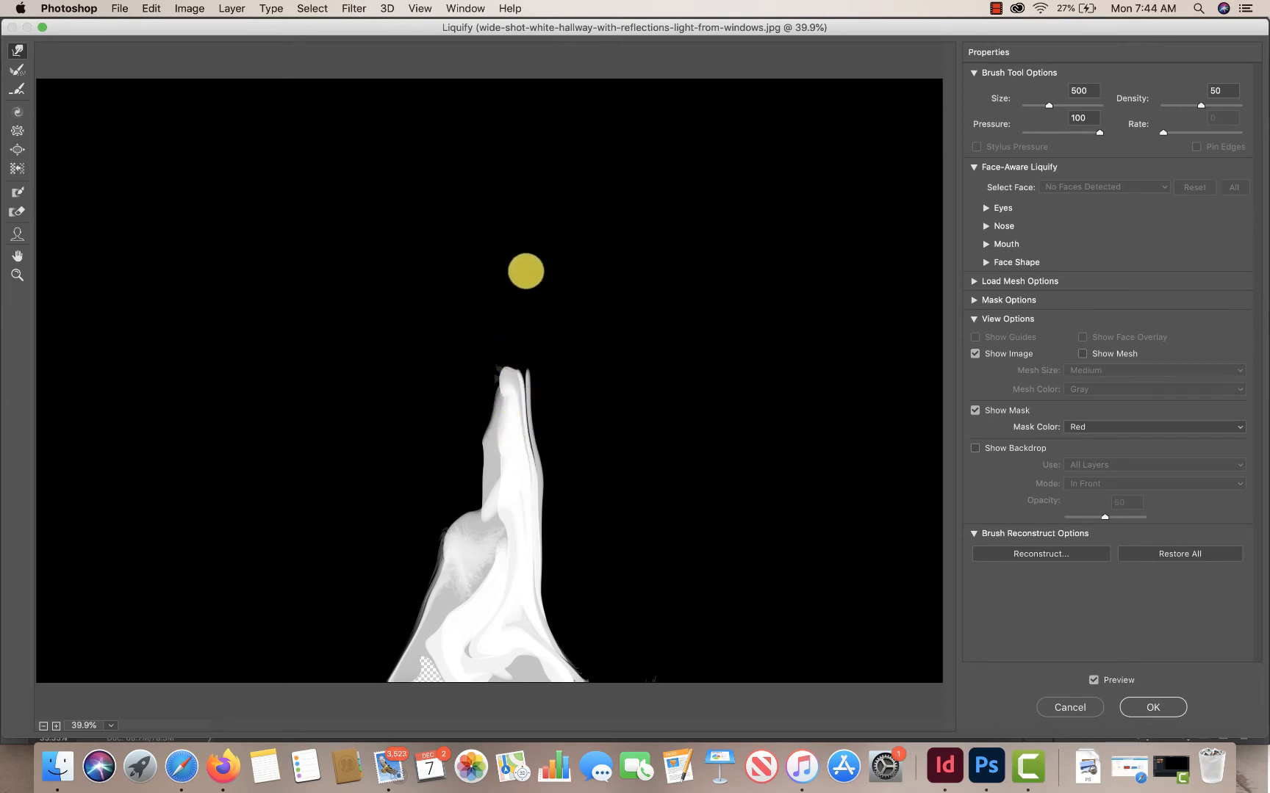
pyautogui.moveTo(449, 594)
pyautogui.mouseDown()
pyautogui.moveTo(432, 573)
pyautogui.moveTo(409, 648)
pyautogui.moveTo(424, 590)
pyautogui.moveTo(393, 674)
pyautogui.moveTo(407, 618)
pyautogui.moveTo(379, 679)
pyautogui.moveTo(405, 601)
pyautogui.moveTo(389, 689)
pyautogui.mouseUp()
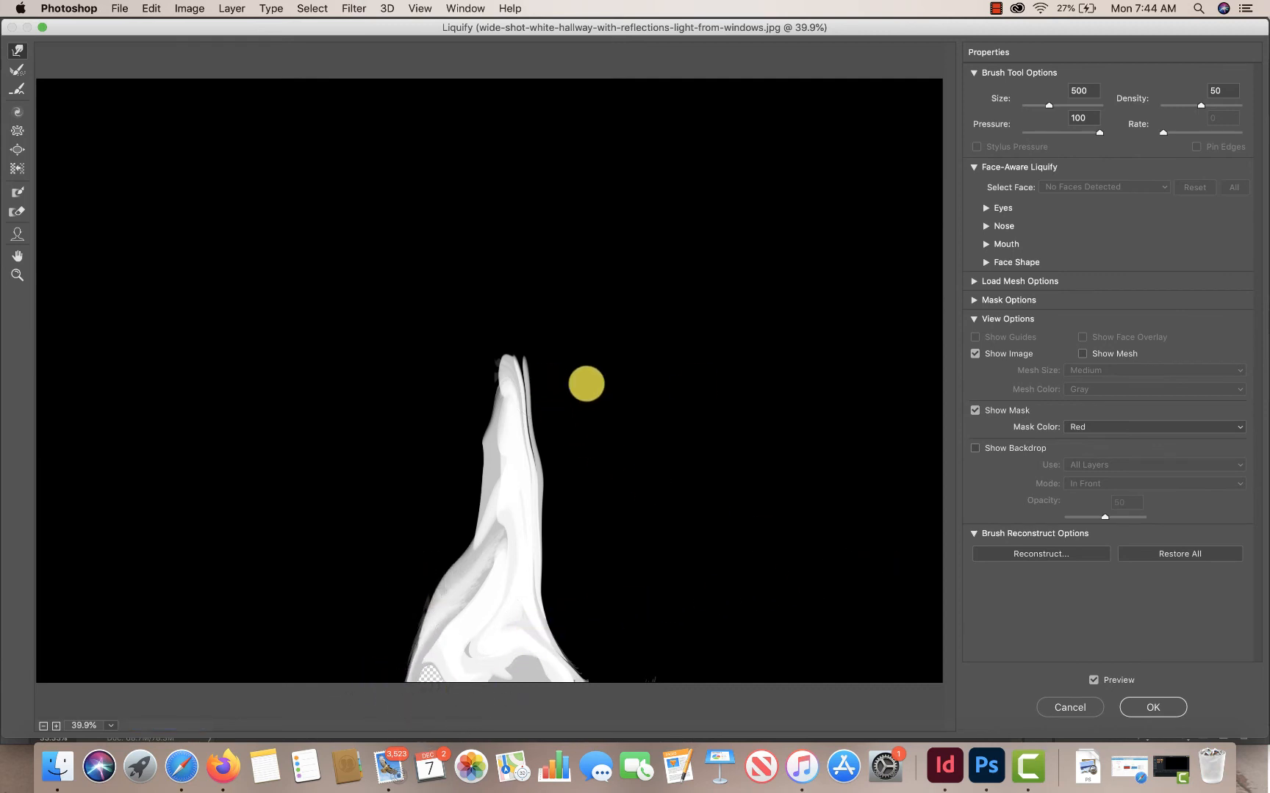
pyautogui.click(1151, 707)
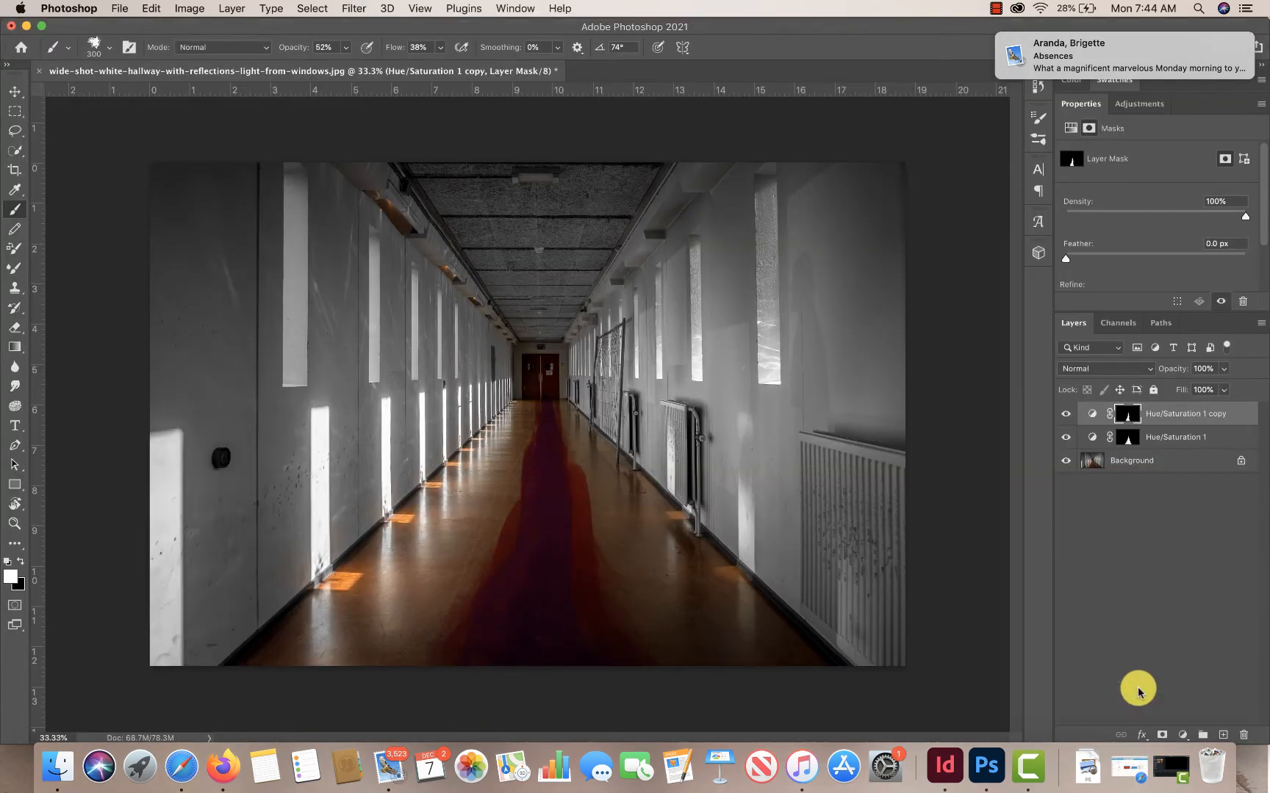
# - Set the Hue/Saturation 1 copy layer's blend mode to Multiply and its opacity to 43%
pyautogui.click(15, 524)
pyautogui.moveTo(484, 453); pyautogui.dragTo(575, 570)
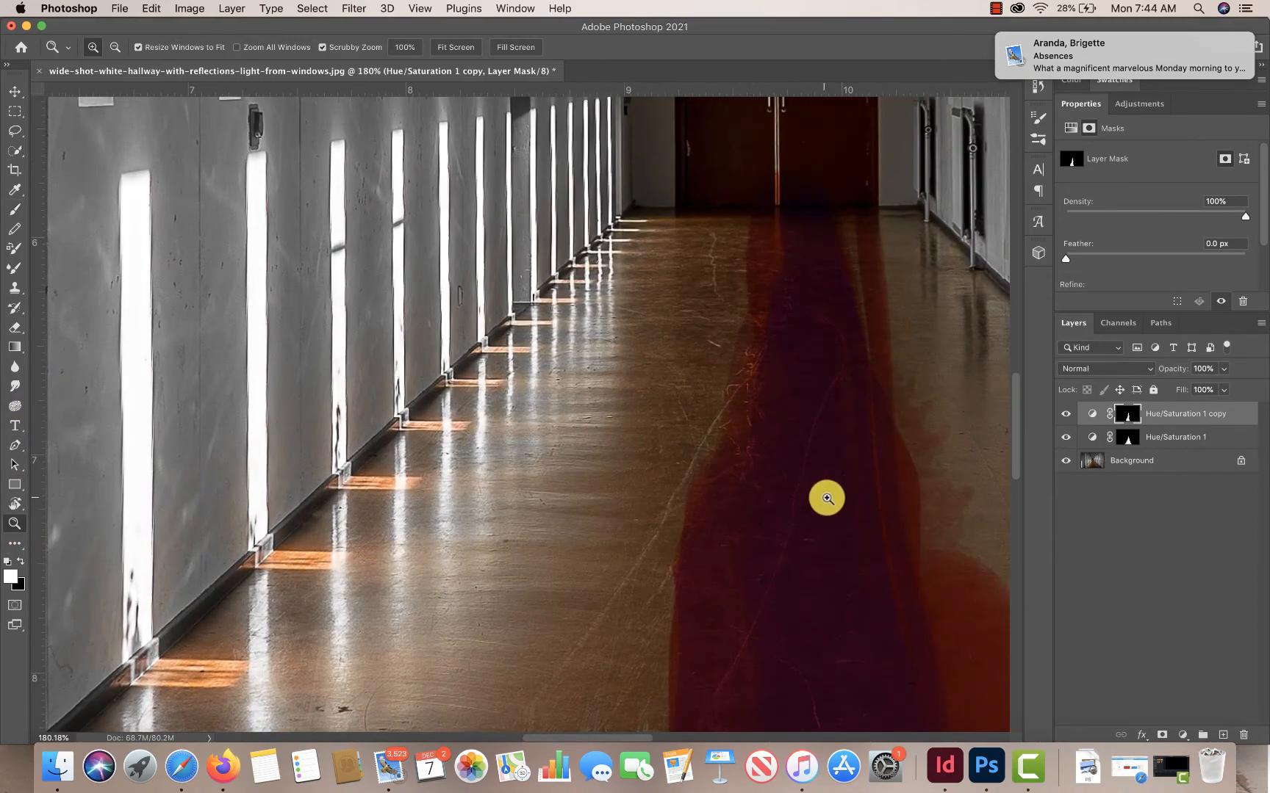
pyautogui.moveTo(827, 499); pyautogui.dragTo(478, 300)
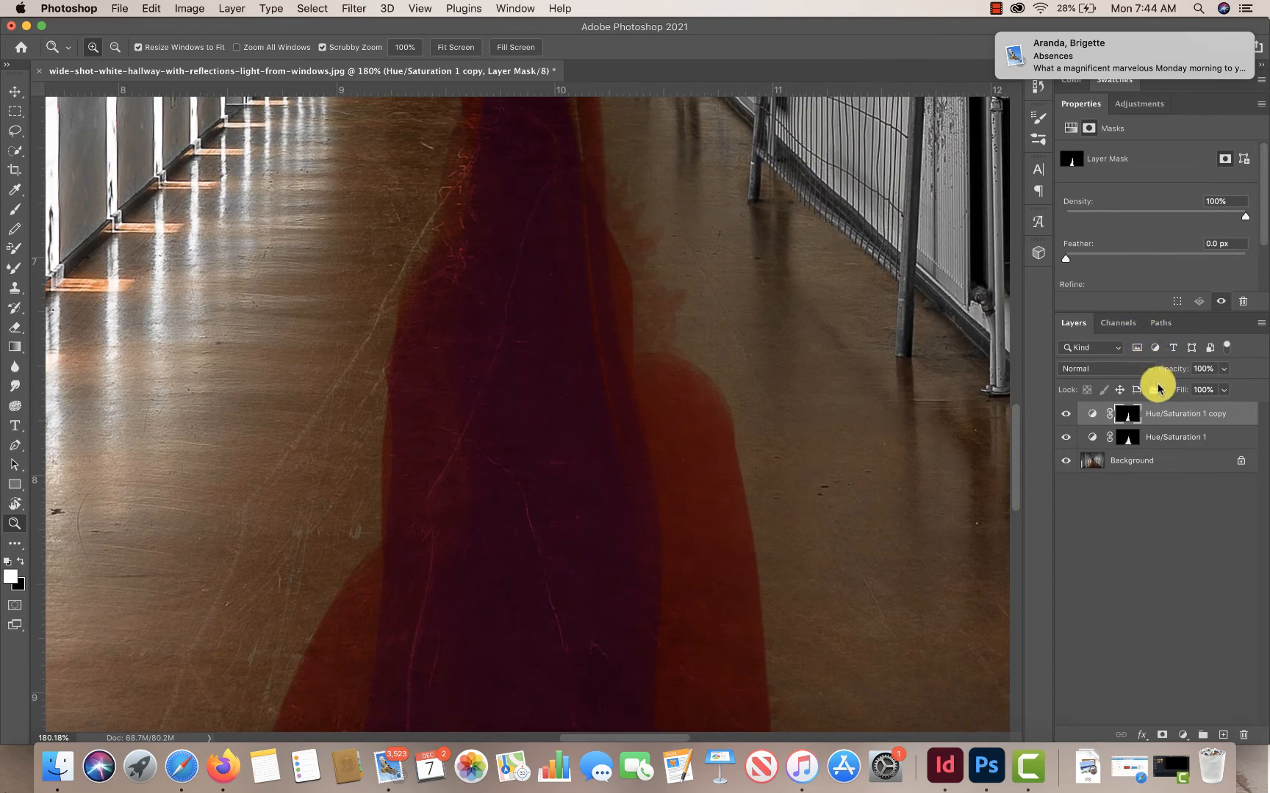
pyautogui.click(1132, 376)
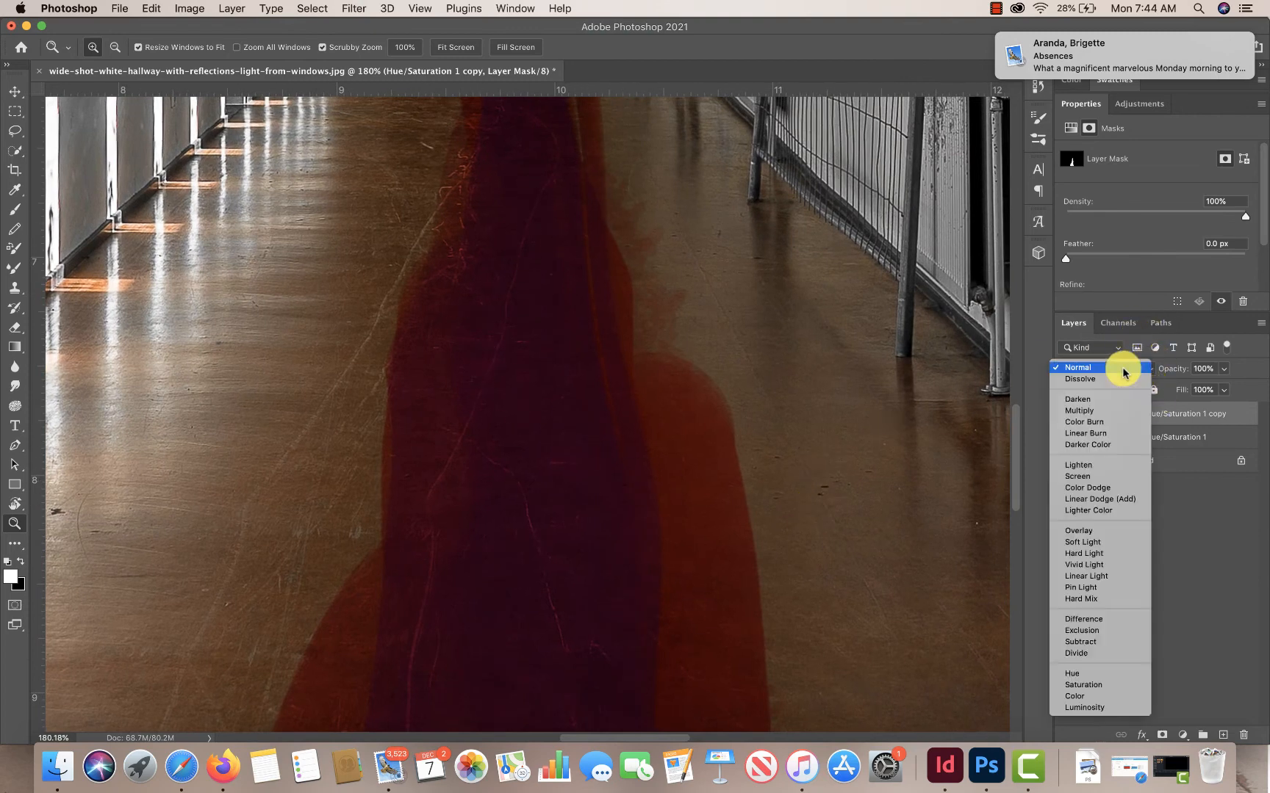
pyautogui.click(1105, 399)
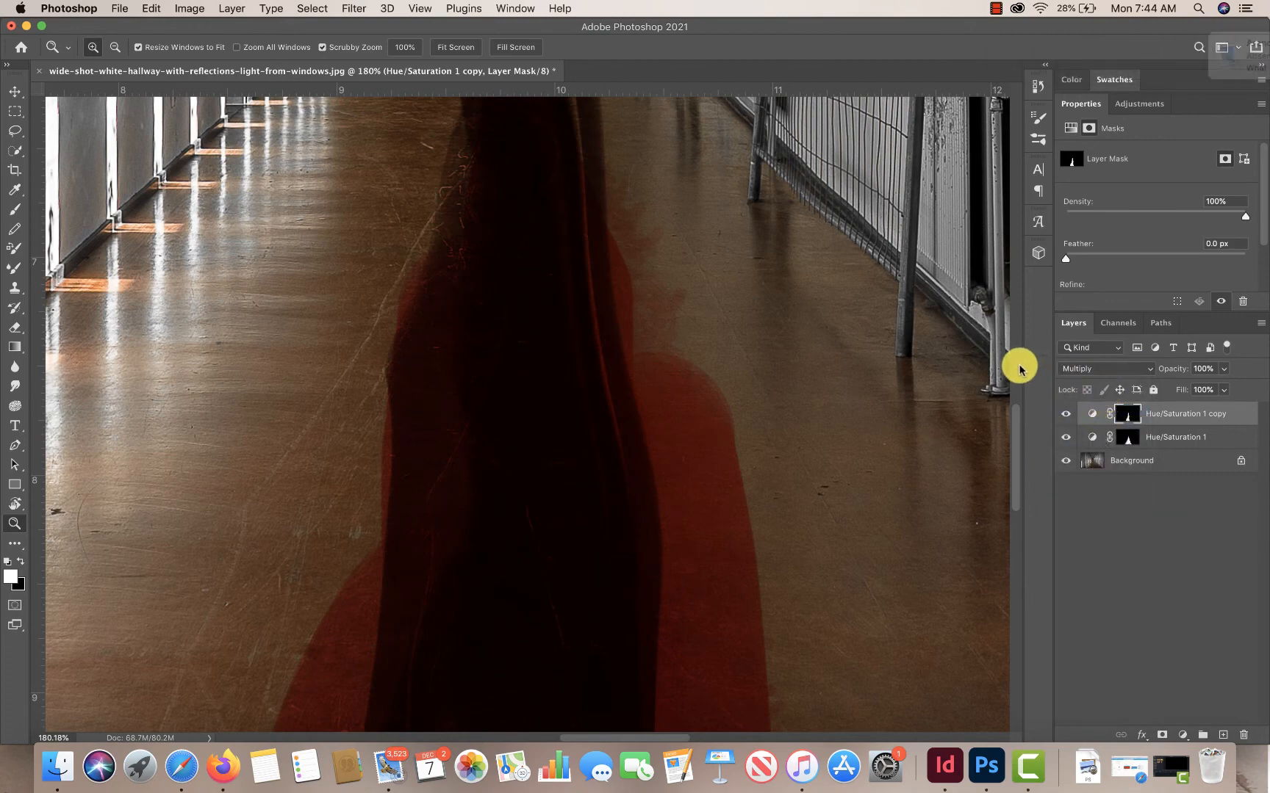
pyautogui.press('super+minus')
pyautogui.press('super+minus')
pyautogui.press('super+minus')
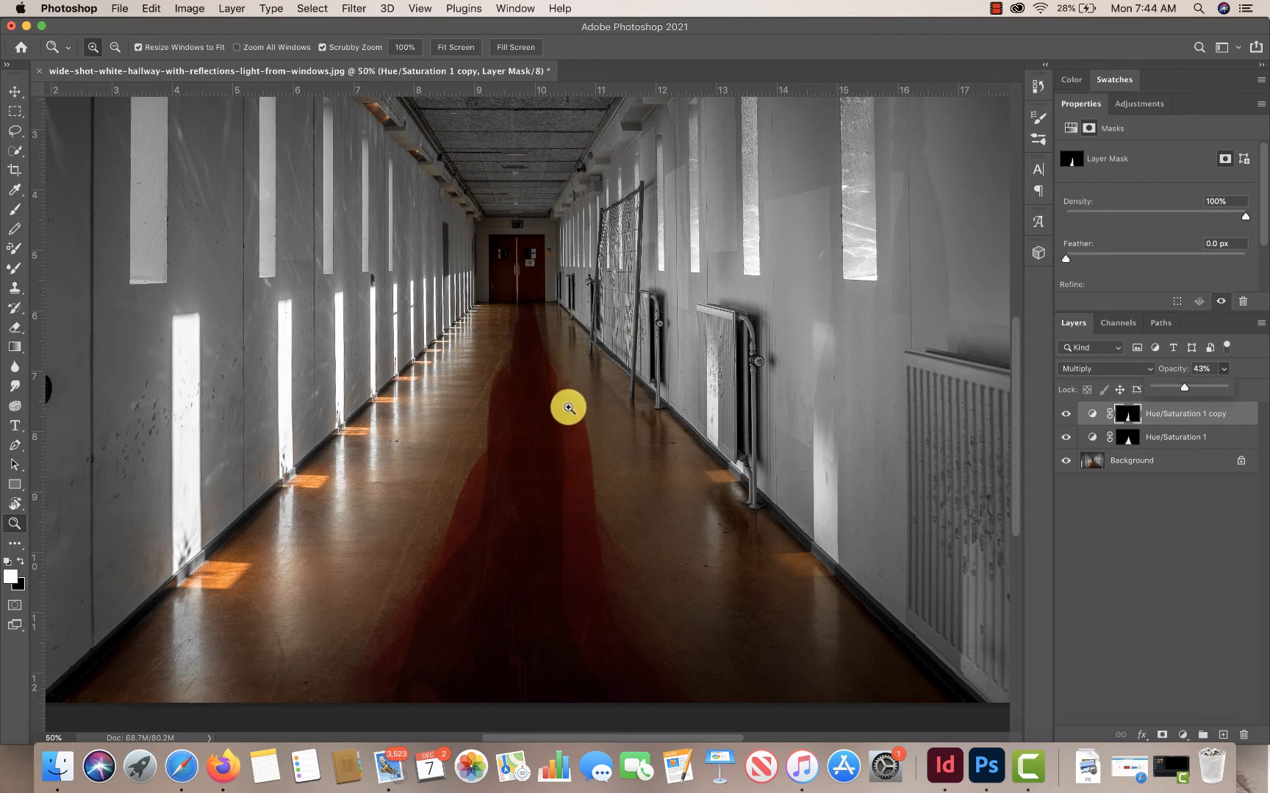
# - Examine the Hue/Saturation 1 mask as a red overlay on the photo, and swap the foreground and background colors
pyautogui.click(1161, 441)
pyautogui.press('x')
pyautogui.press('\\')
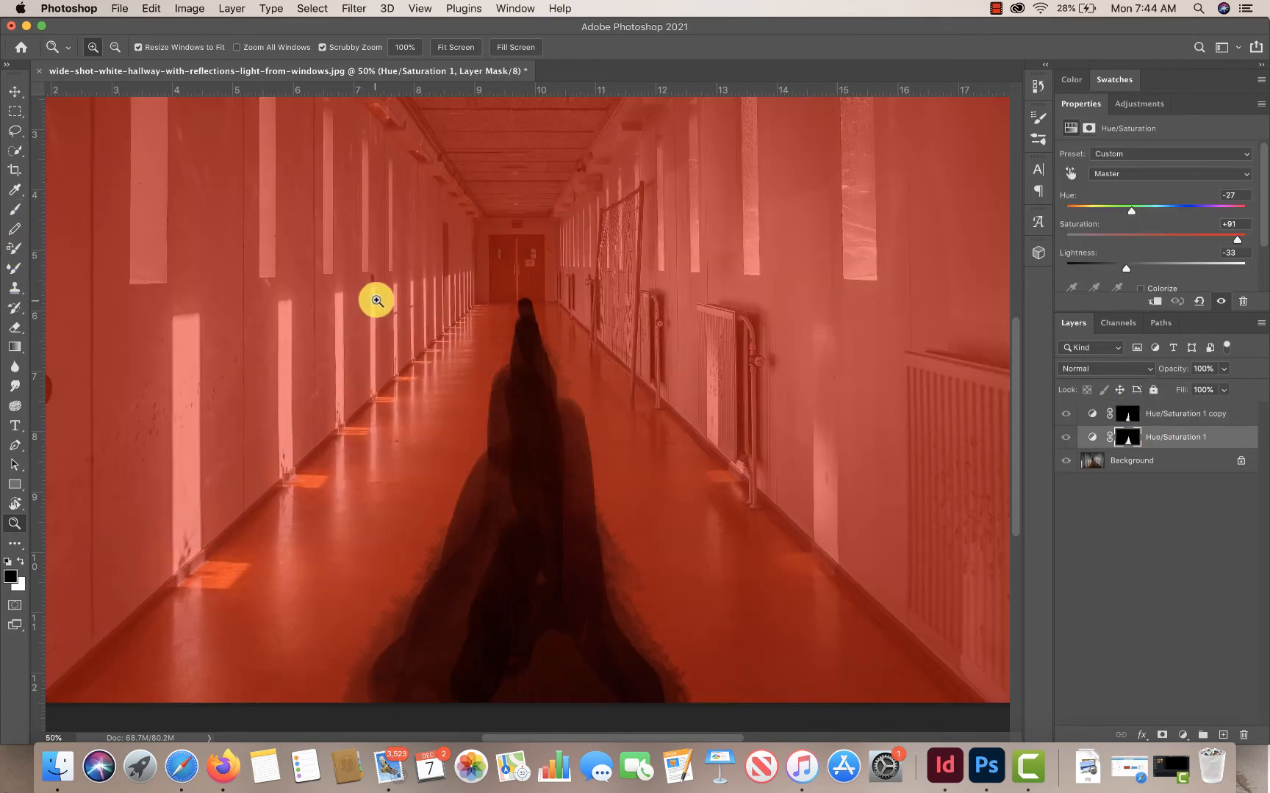
pyautogui.press('\\')
pyautogui.press('\\')
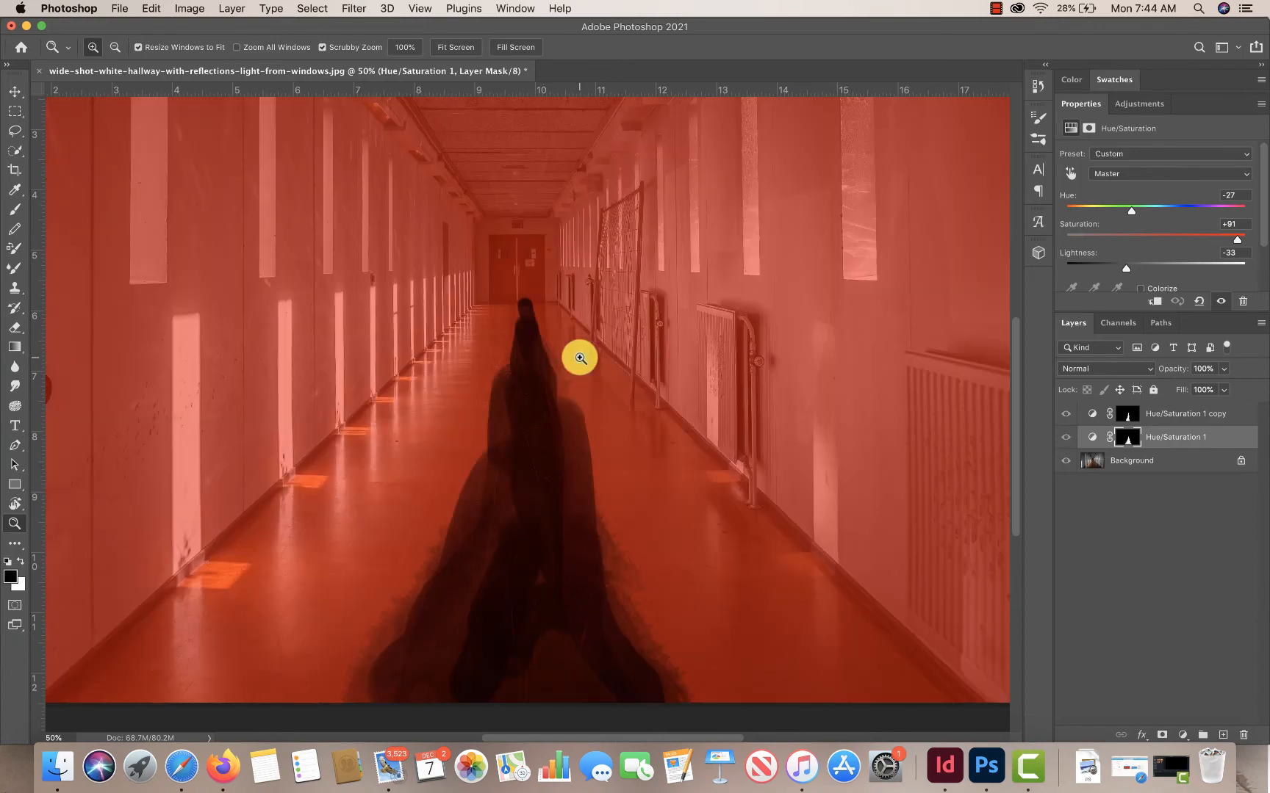
pyautogui.press('\\')
pyautogui.press('x')
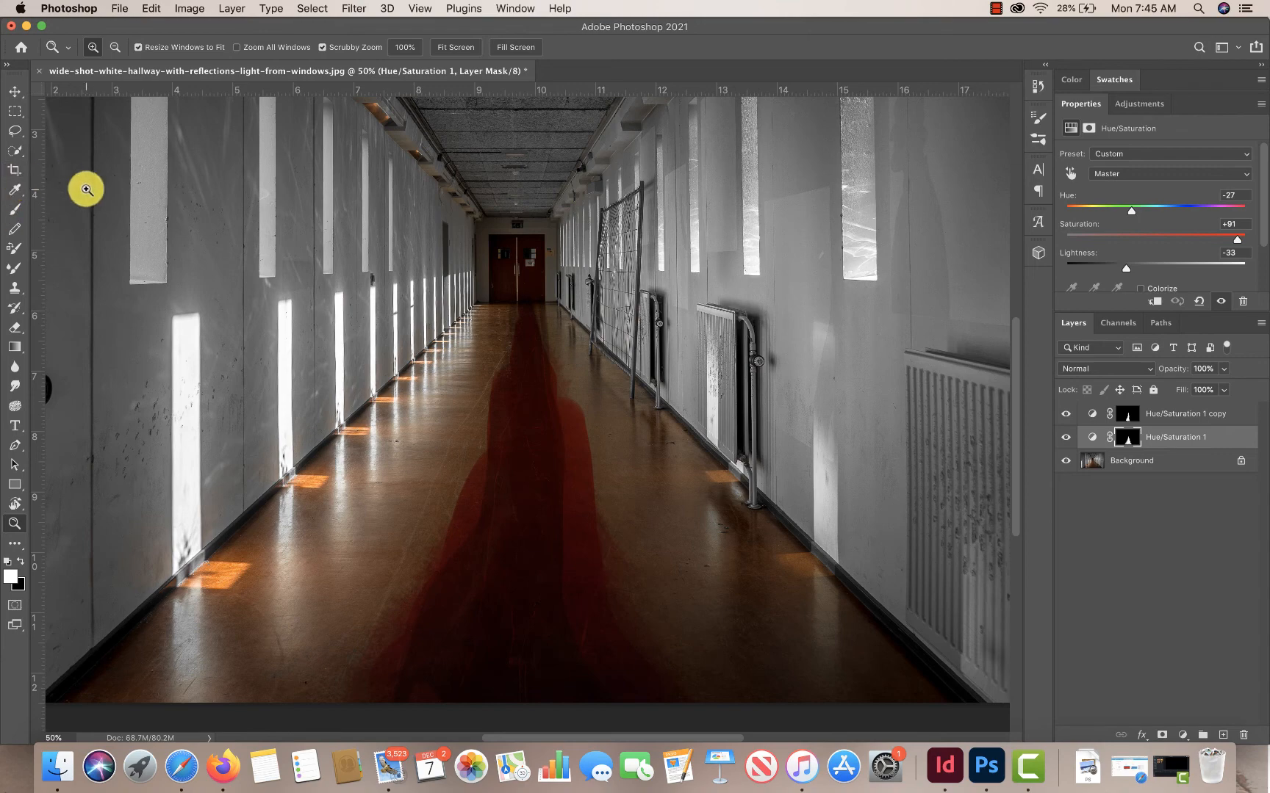
pyautogui.press('x')
pyautogui.press('\\')
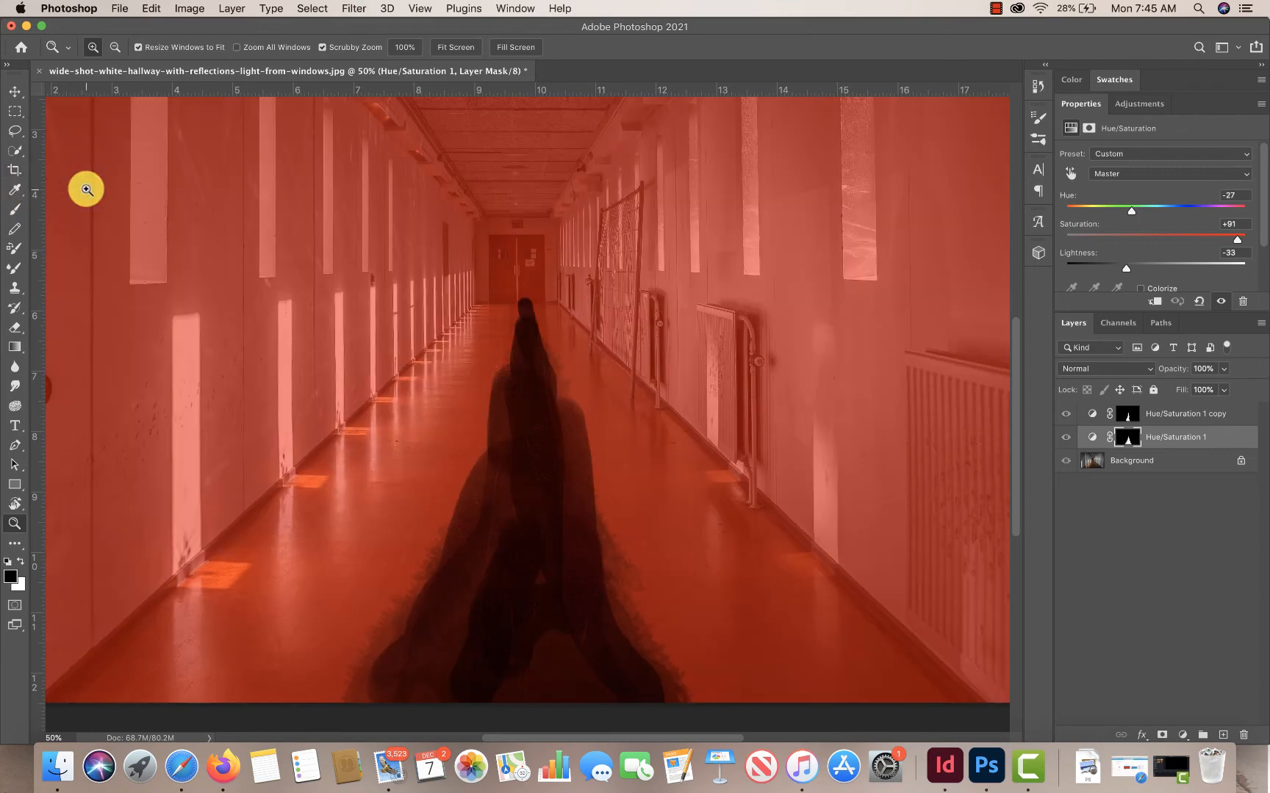
pyautogui.press('\\')
pyautogui.press('x')
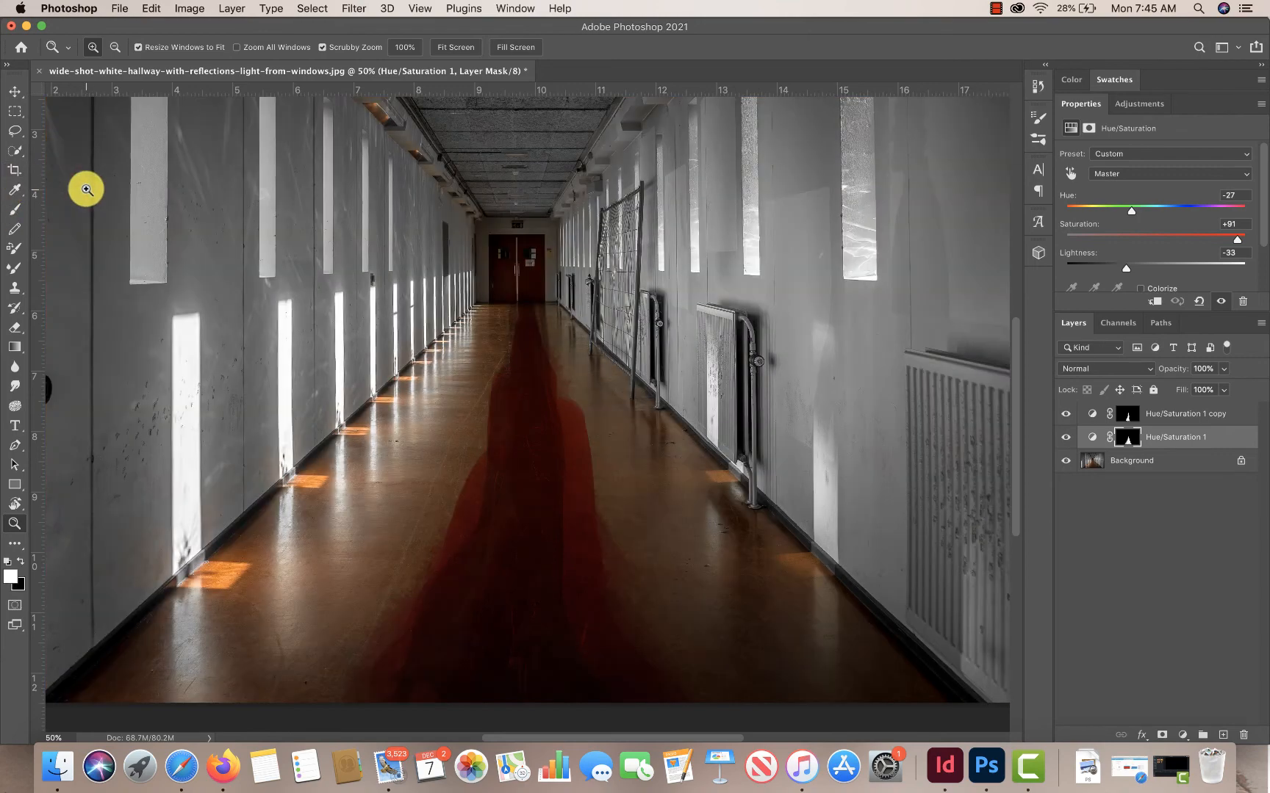
# - Soften the path's right edge by painting black on the Hue/Saturation 1 mask with the Soft Round brush at 300 px and 52% opacity
pyautogui.click(16, 212)
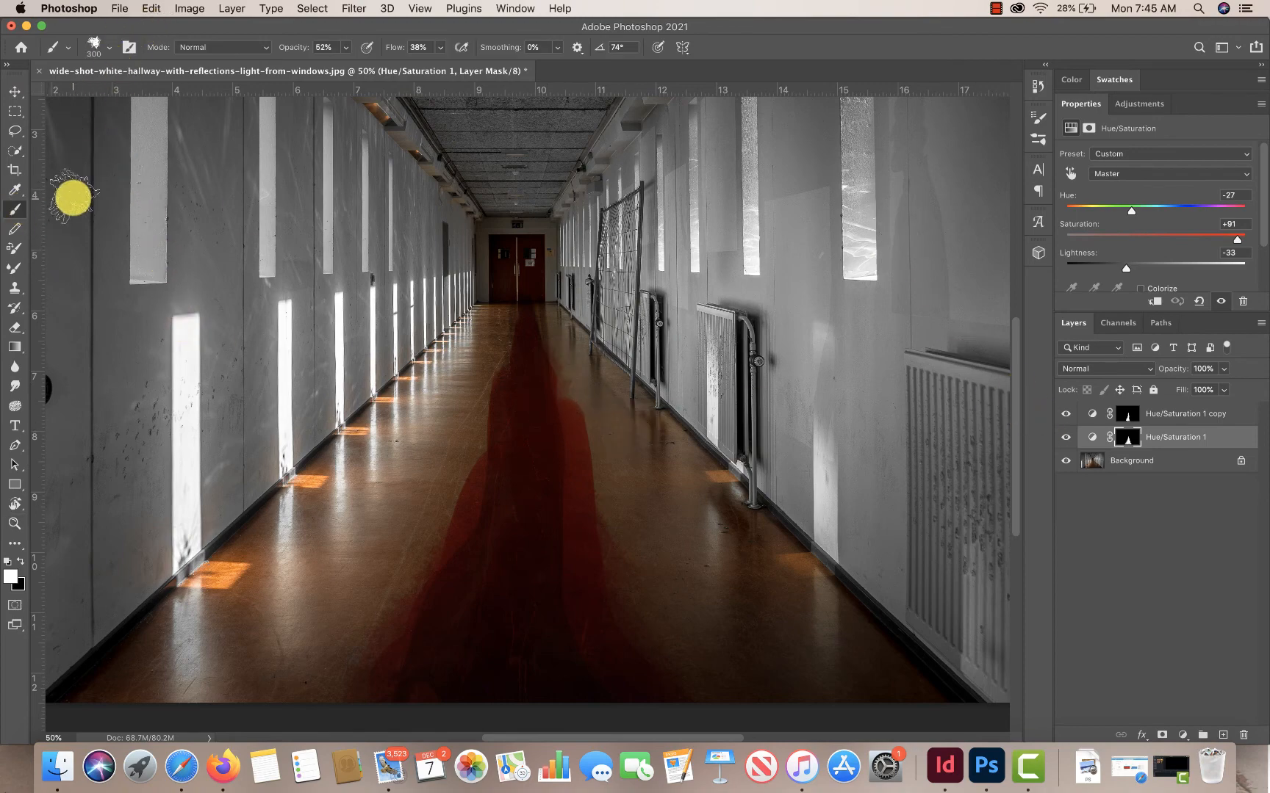
pyautogui.click(110, 47)
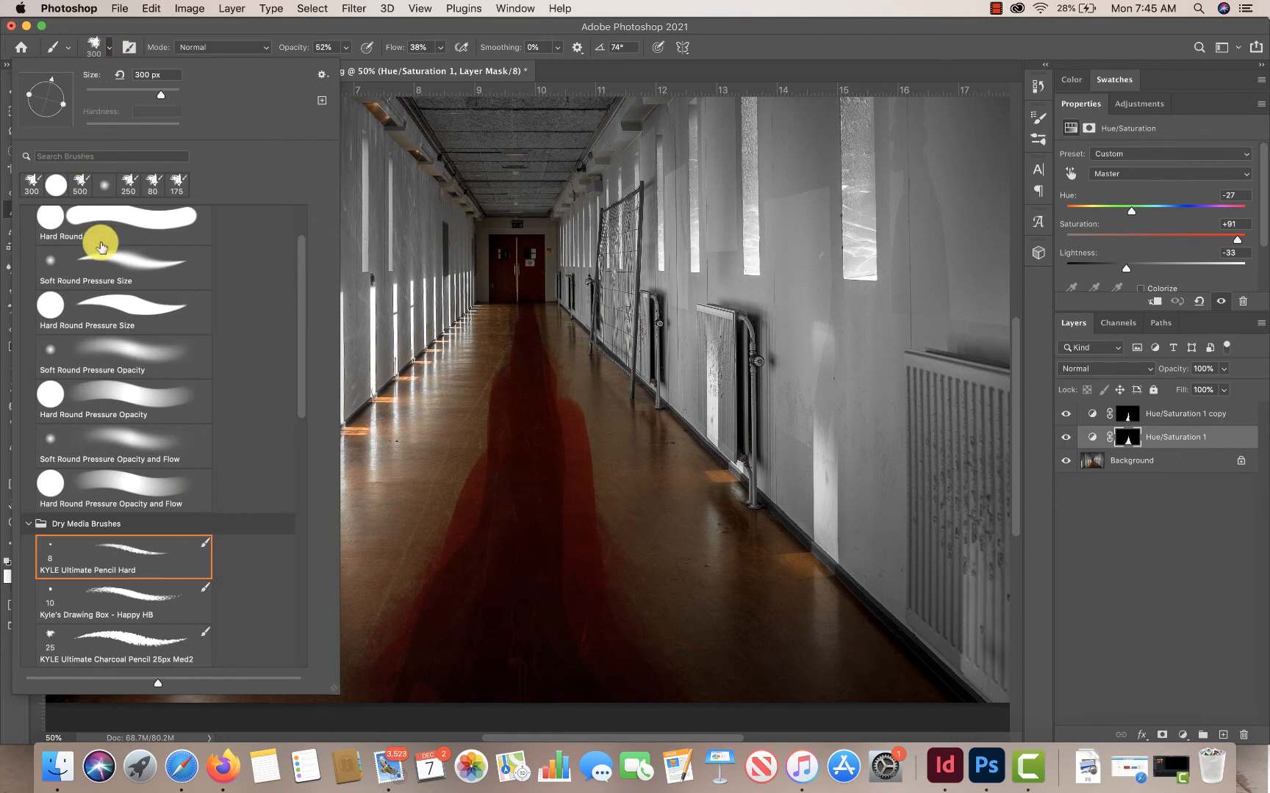
pyautogui.scroll(-1, 165, 268)
pyautogui.scroll(2, 155, 272)
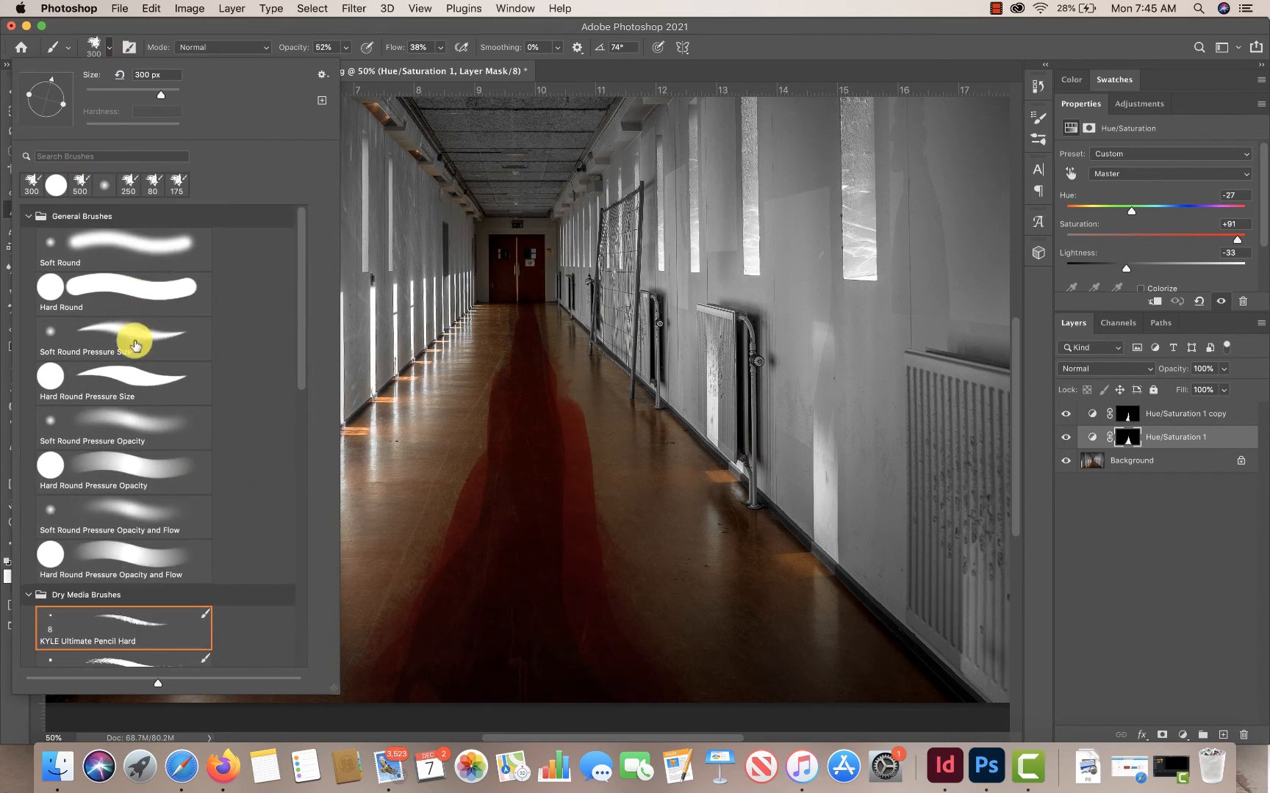
pyautogui.click(104, 424)
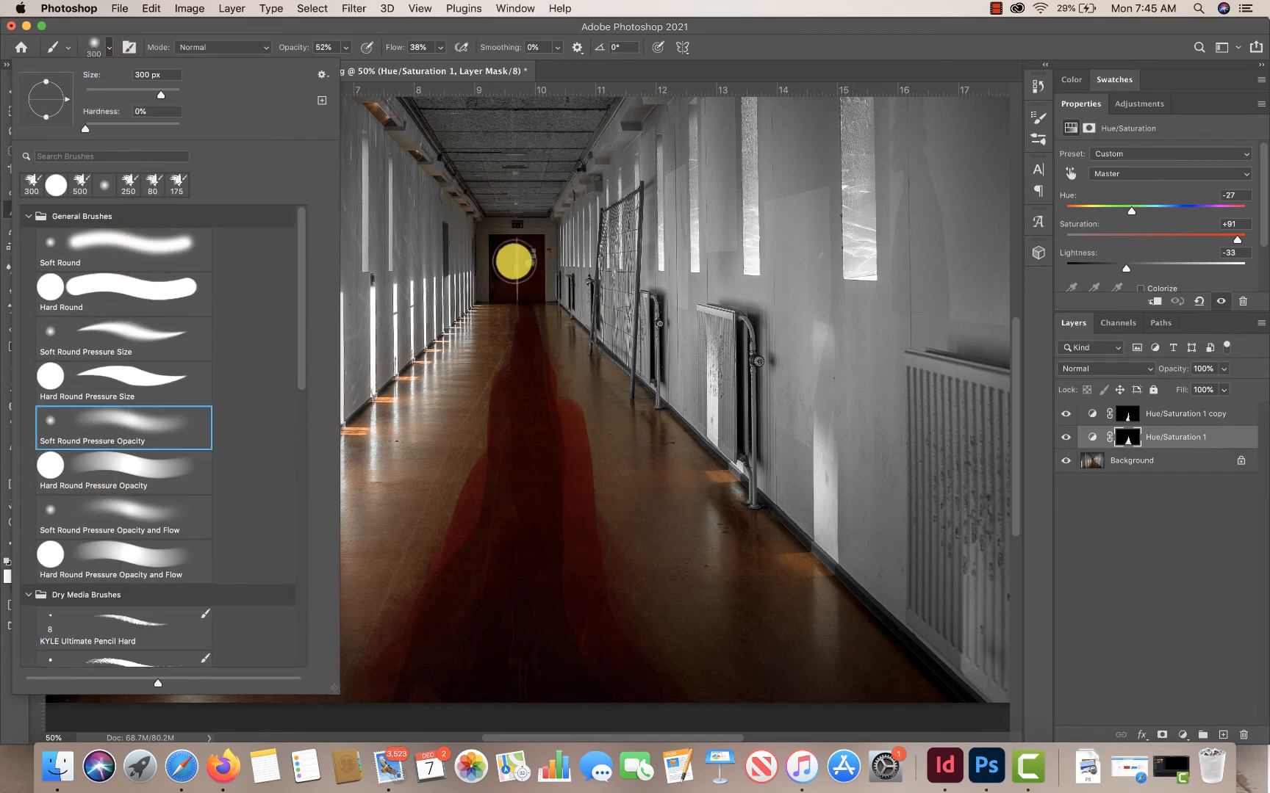
pyautogui.click(182, 255)
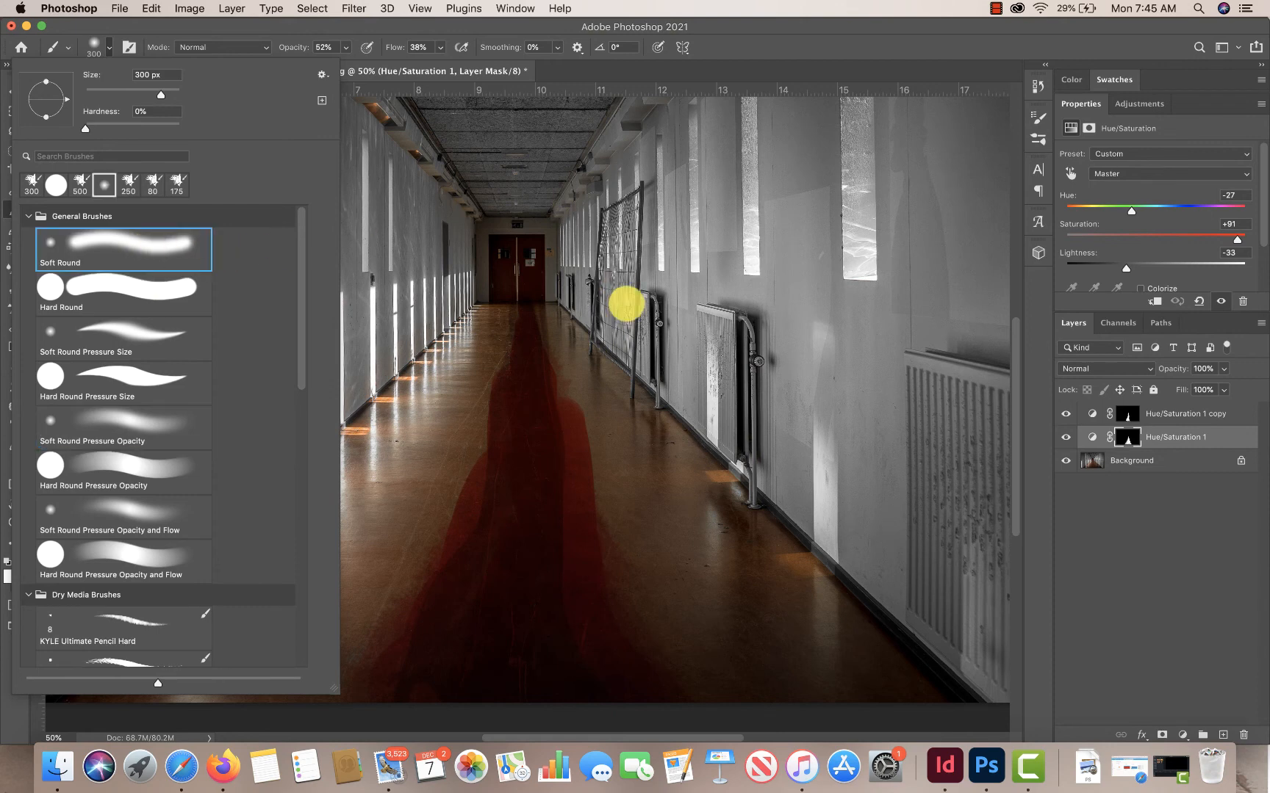
pyautogui.click(574, 359)
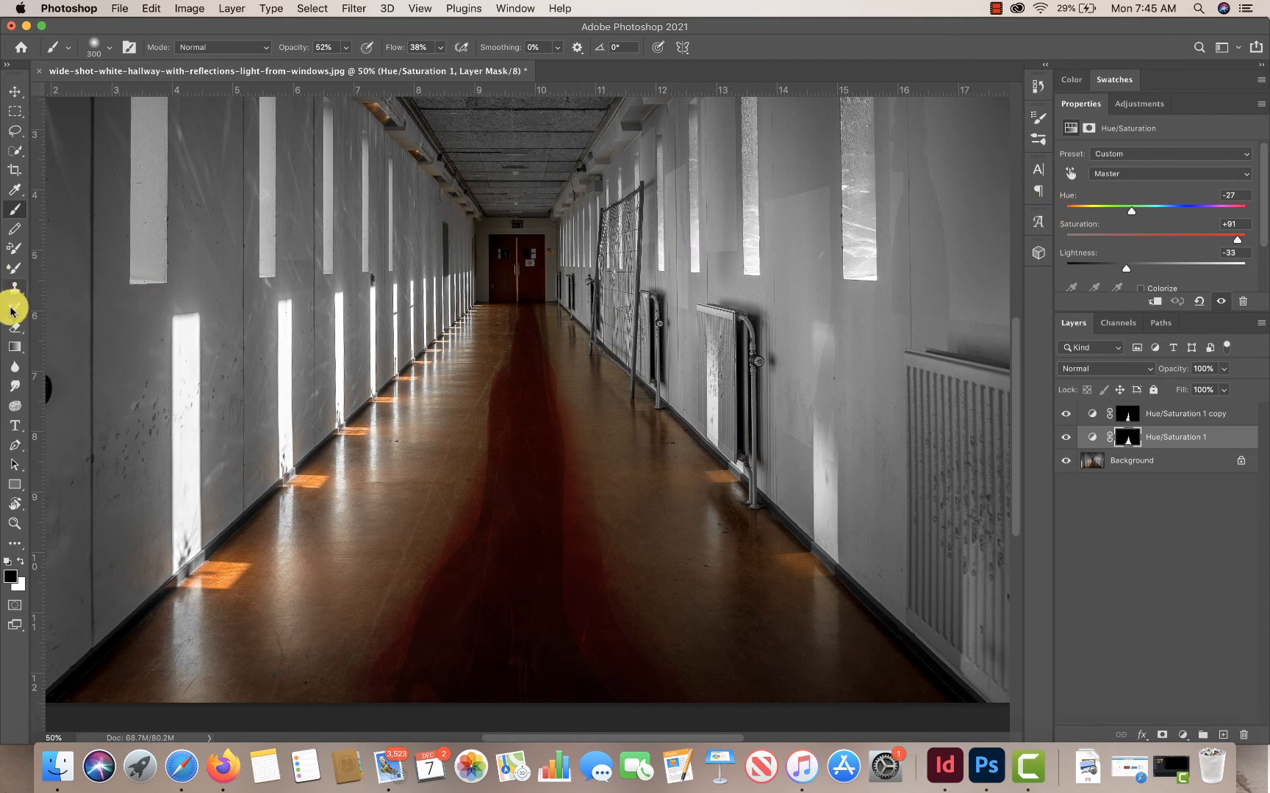
# - Switch to the recent 500 px rough-edged brush at 48% opacity for the path mask and reduce its size to 250 px
pyautogui.click(16, 269)
pyautogui.click(16, 209)
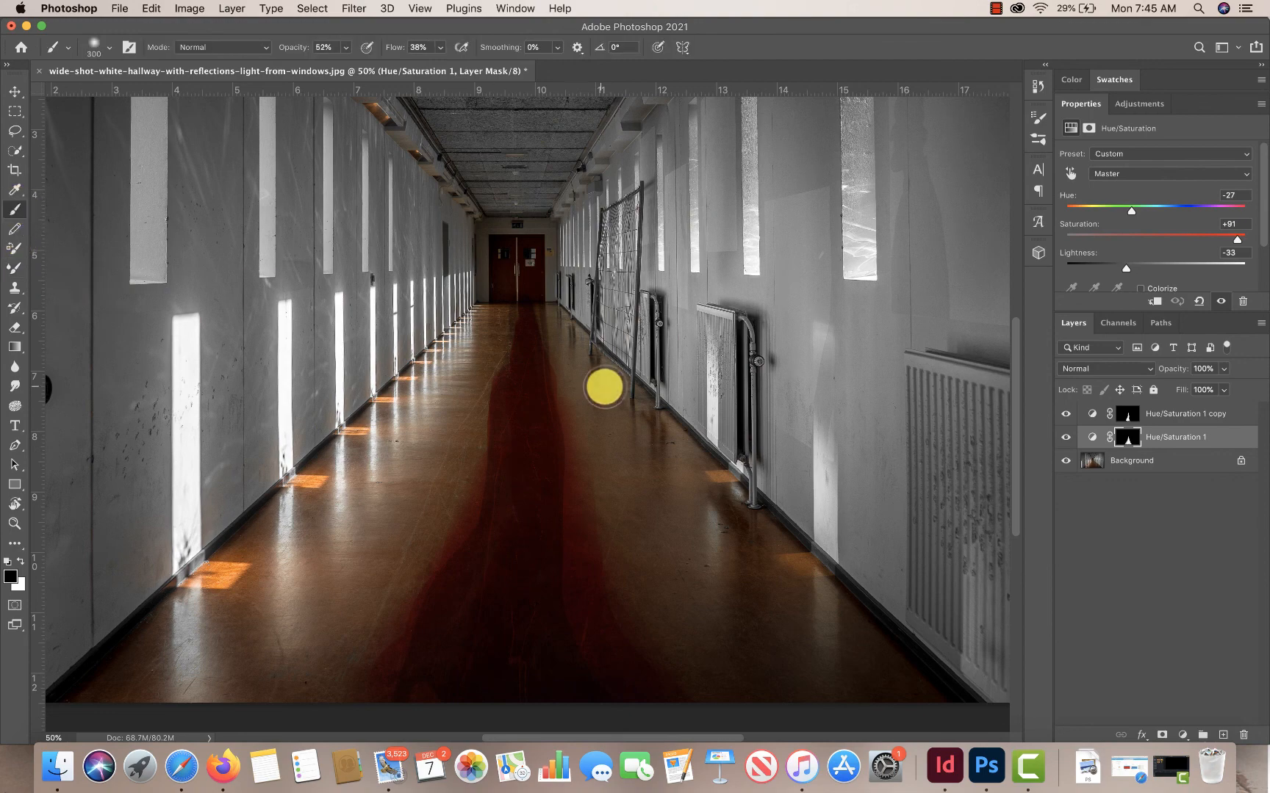
pyautogui.click(110, 50)
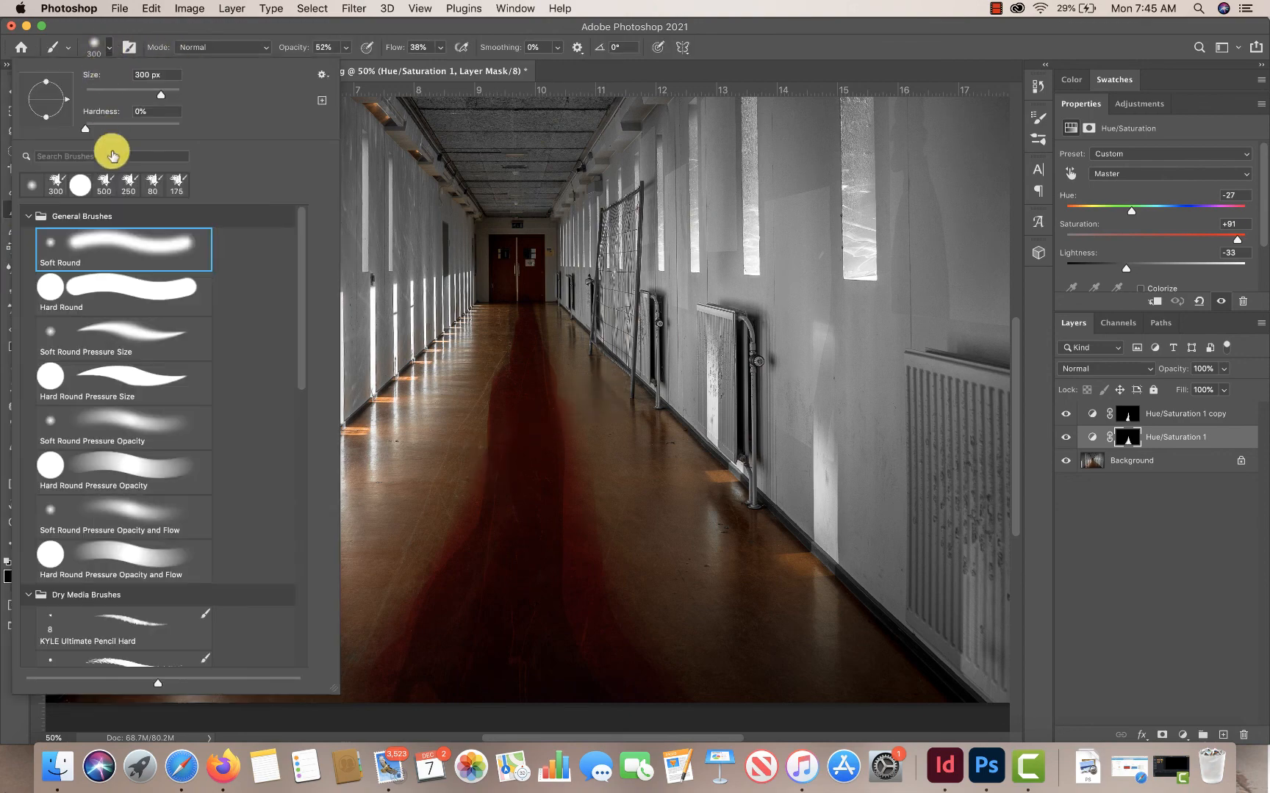
pyautogui.click(108, 189)
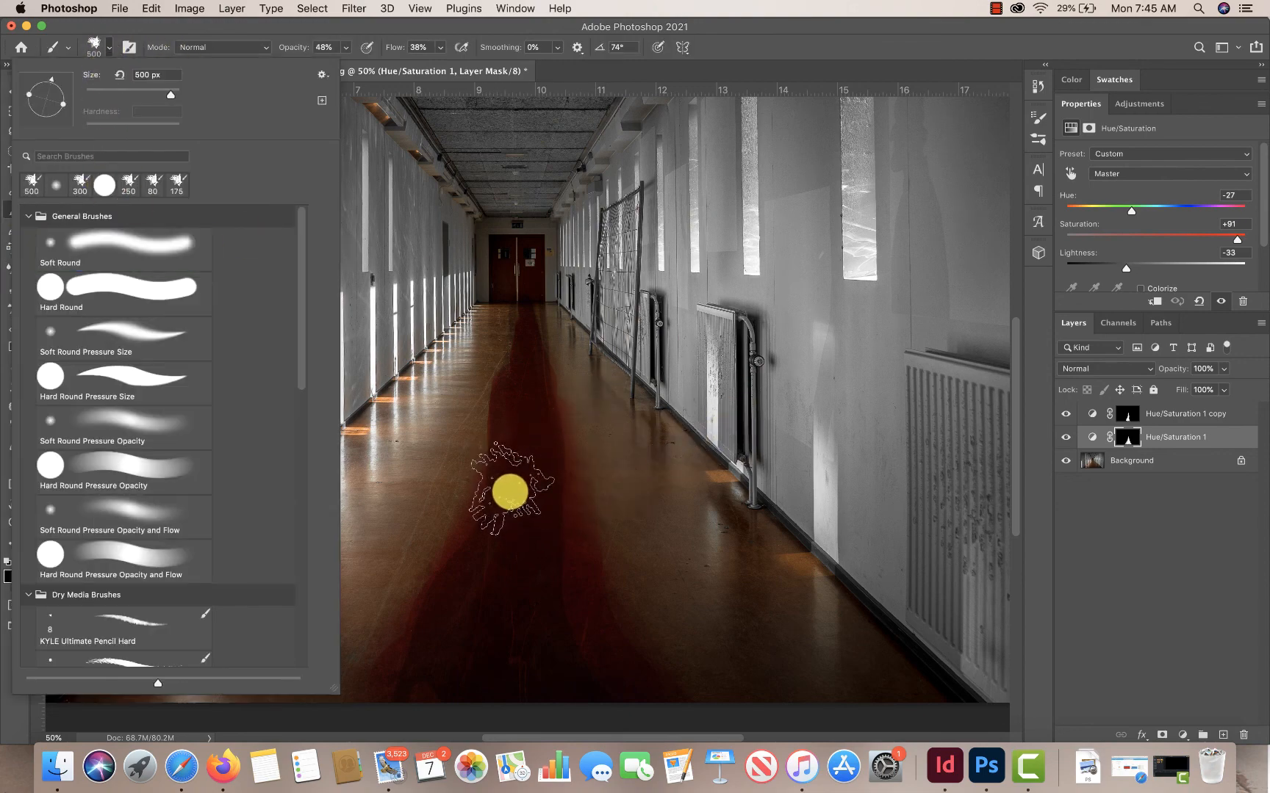
pyautogui.click(510, 493)
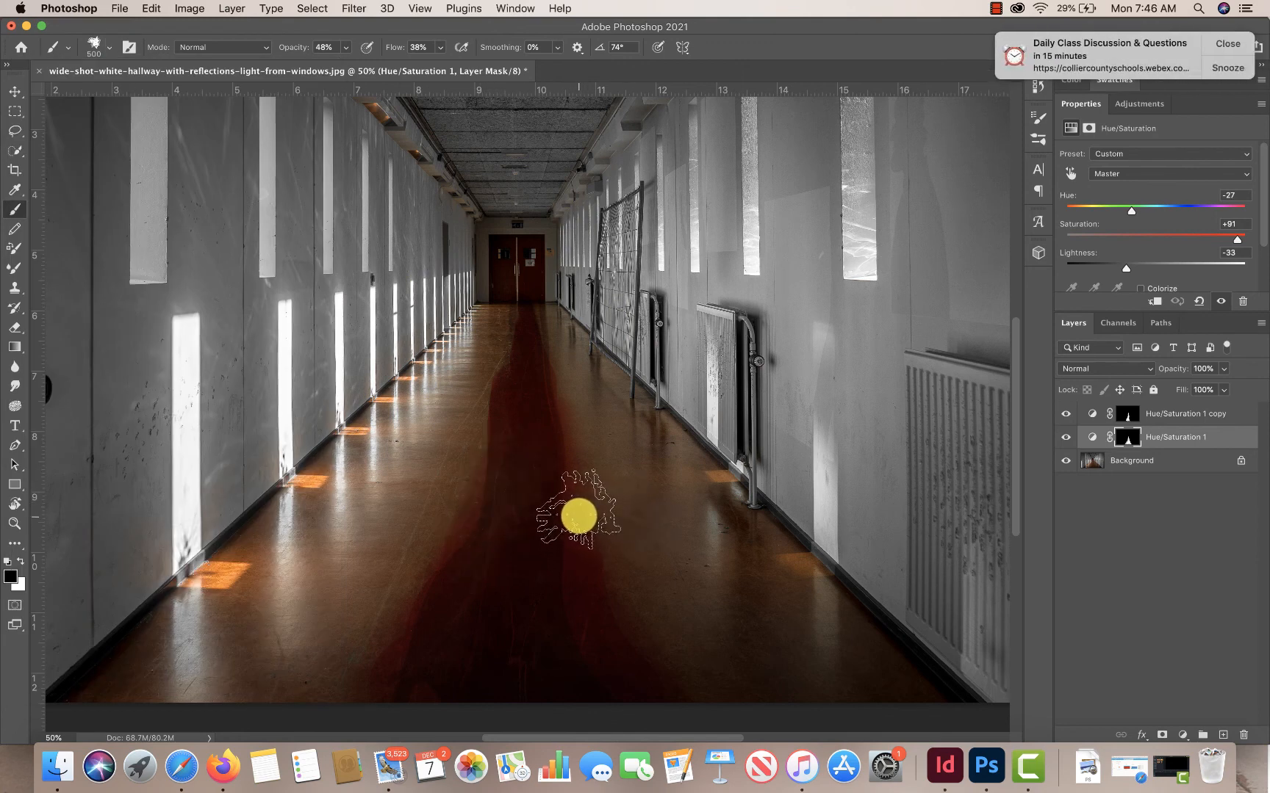
pyautogui.press('[')
pyautogui.press('[')
pyautogui.press('[')
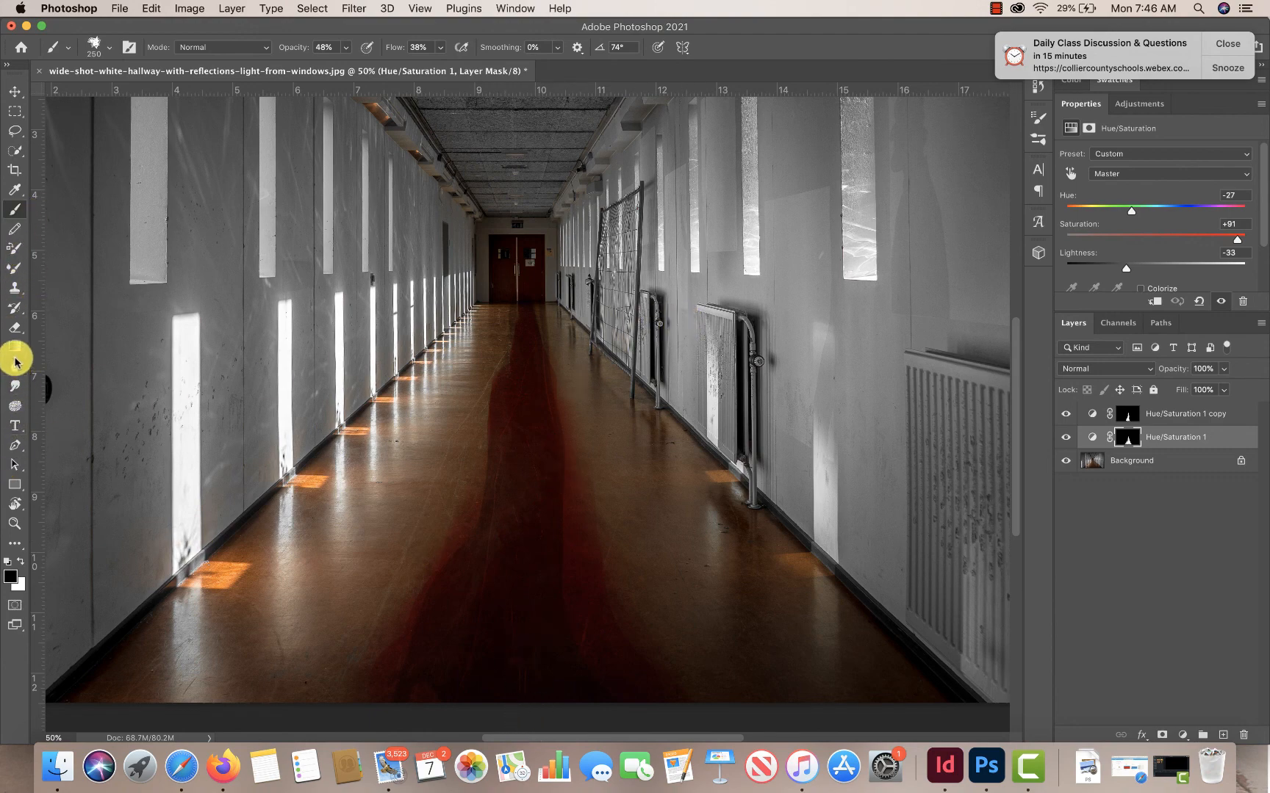
# - Select a rectangular strip across the base of the far doors to confine Brush work on the Hue/Saturation 1 mask
pyautogui.click(16, 105)
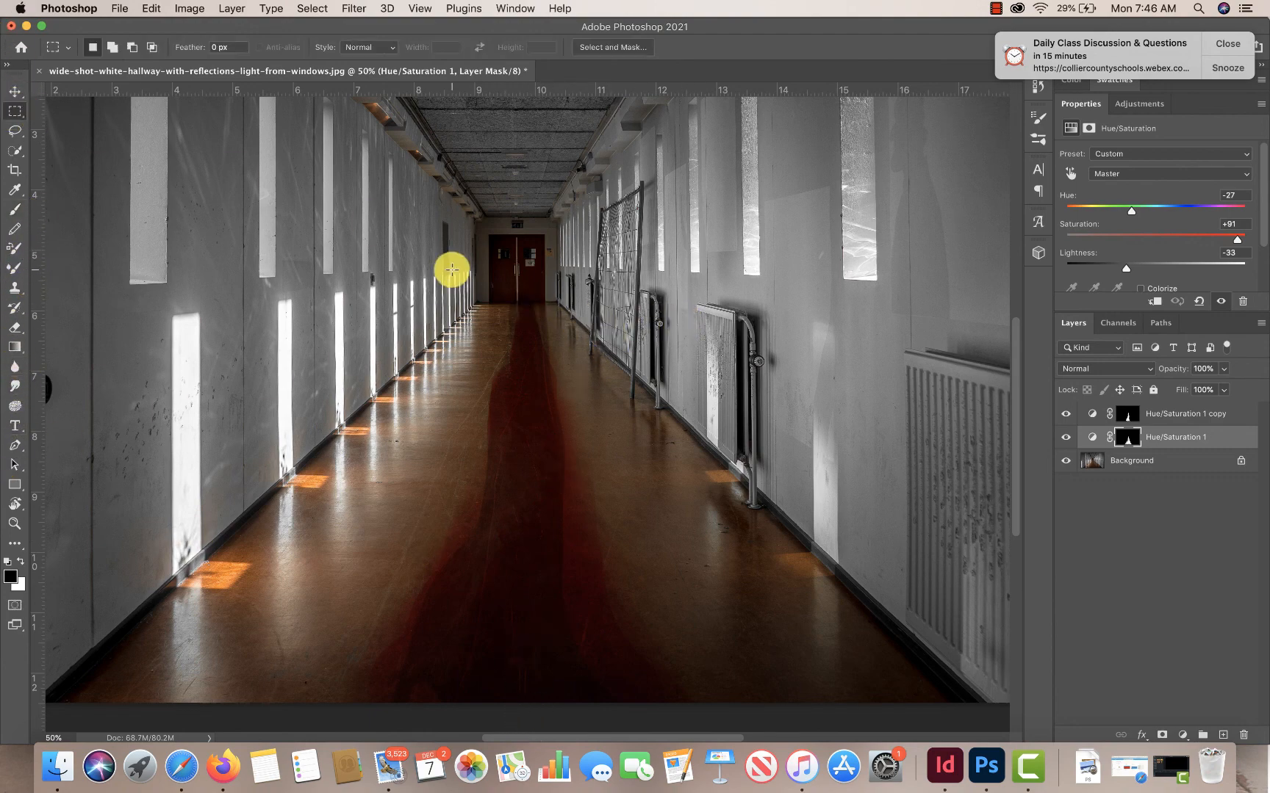
pyautogui.moveTo(453, 269); pyautogui.dragTo(573, 302)
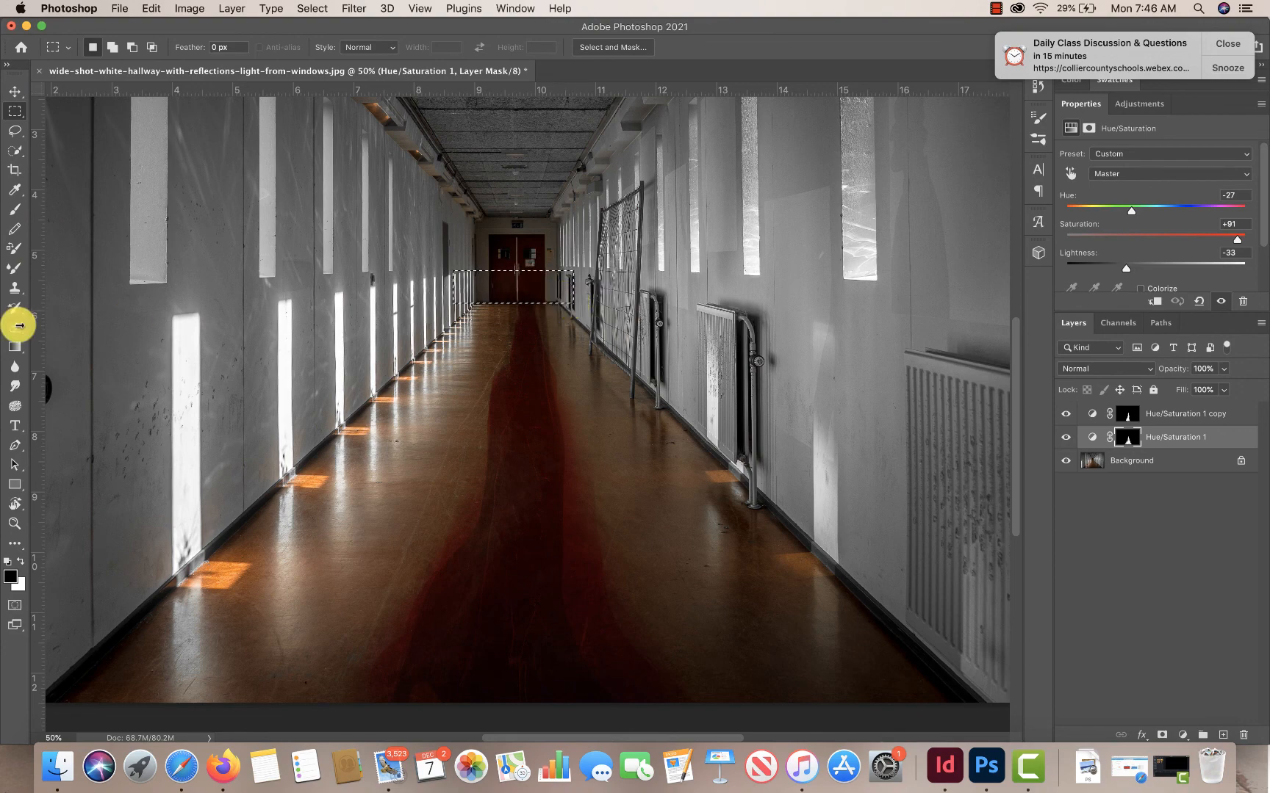
pyautogui.click(15, 209)
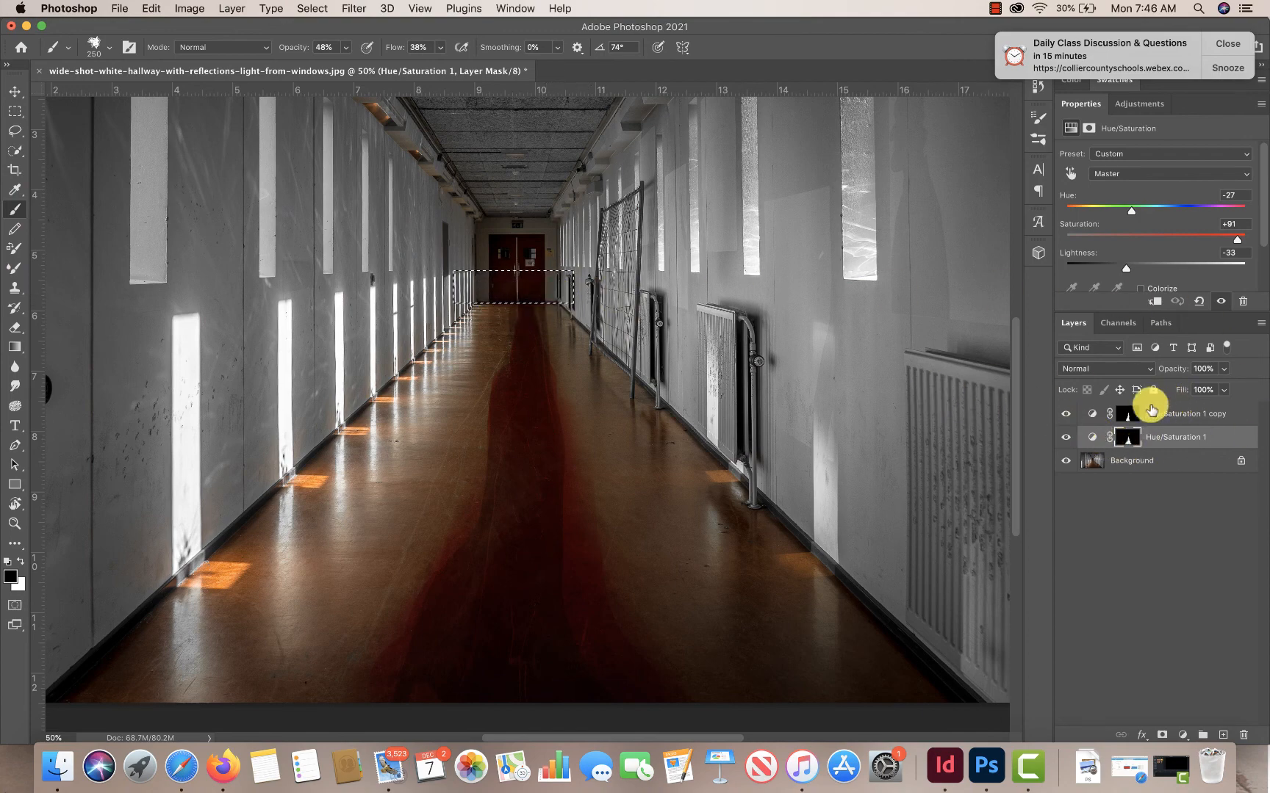
# - Make the Hue/Saturation 1 copy layer's mask active and remove the rectangular selection at the far doors
pyautogui.click(1125, 414)
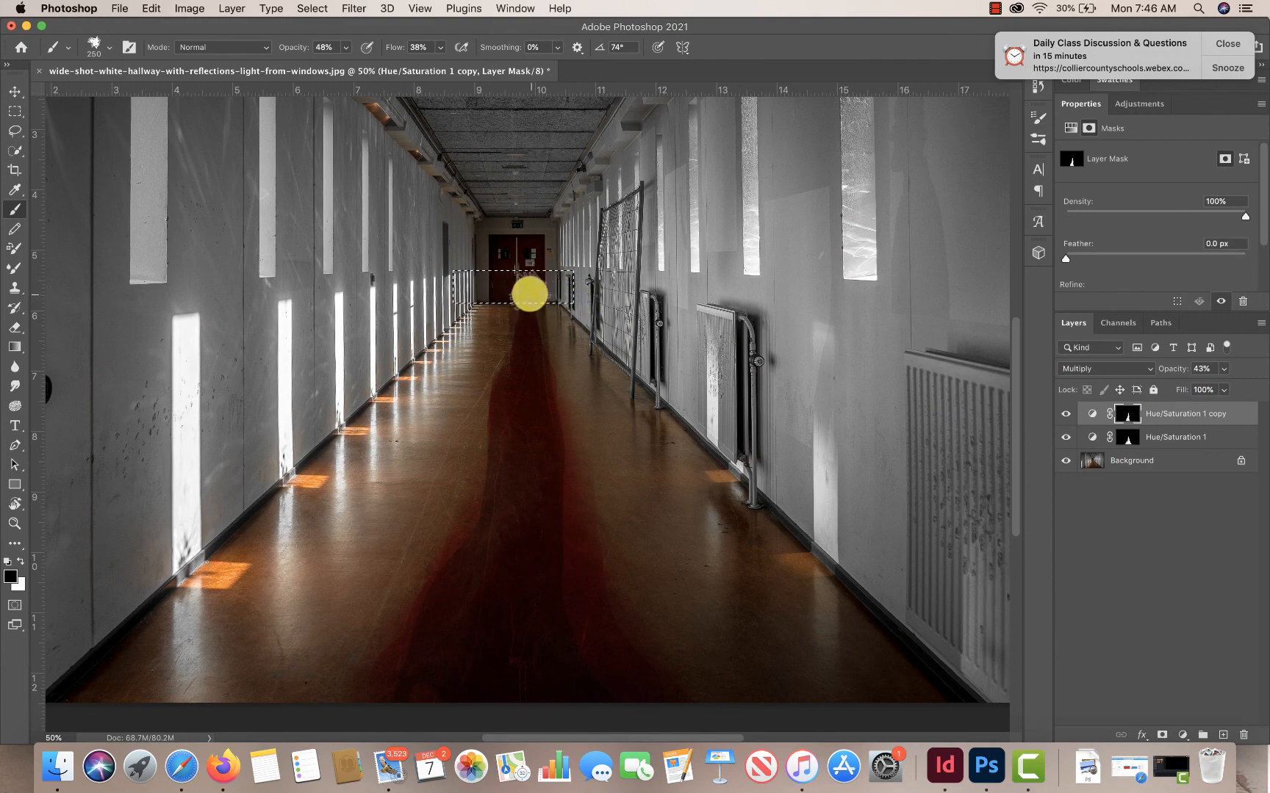
pyautogui.click(14, 112)
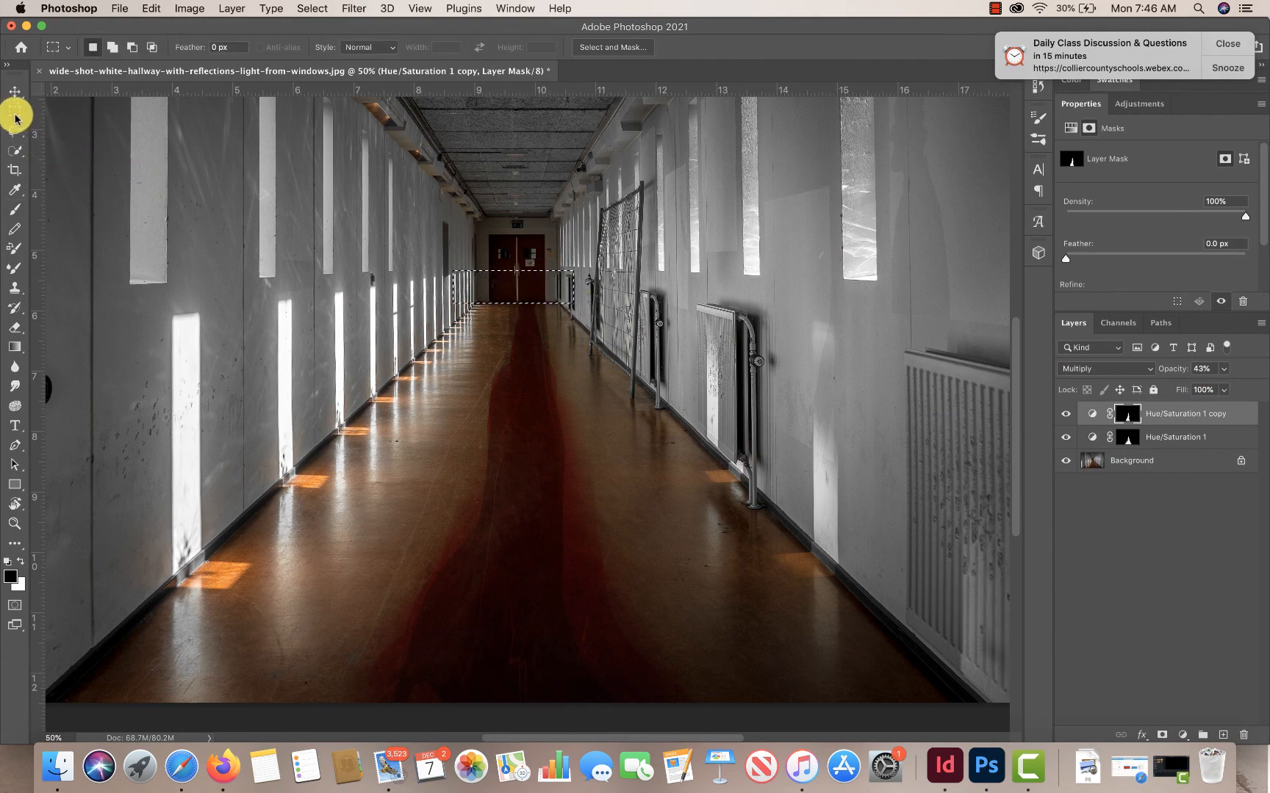
pyautogui.click(245, 178)
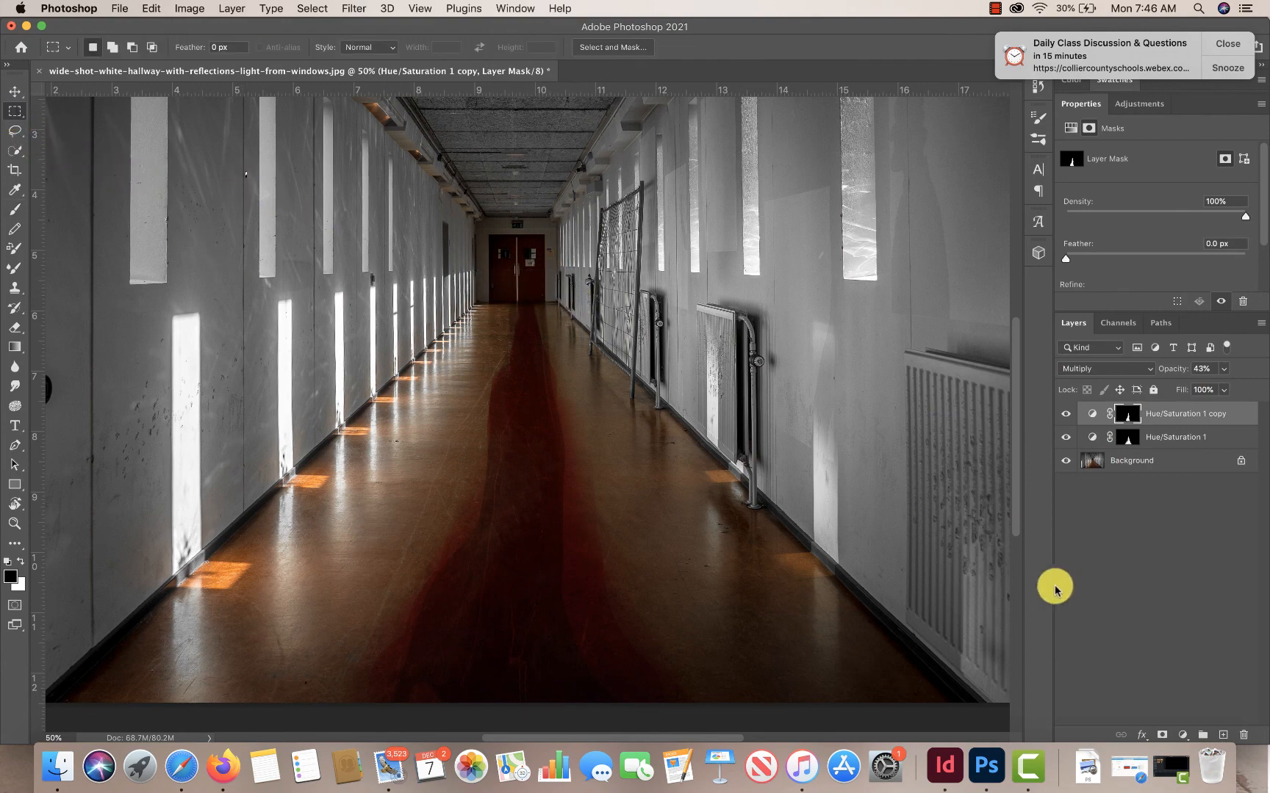
# - Examine the red path close up along the floor to the photo's lower edge, as well as in the full image
pyautogui.press('z')
pyautogui.moveTo(473, 327); pyautogui.dragTo(573, 498)
pyautogui.press('space')
pyautogui.moveTo(695, 566); pyautogui.dragTo(624, 221)
pyautogui.moveTo(631, 503); pyautogui.dragTo(618, 217)
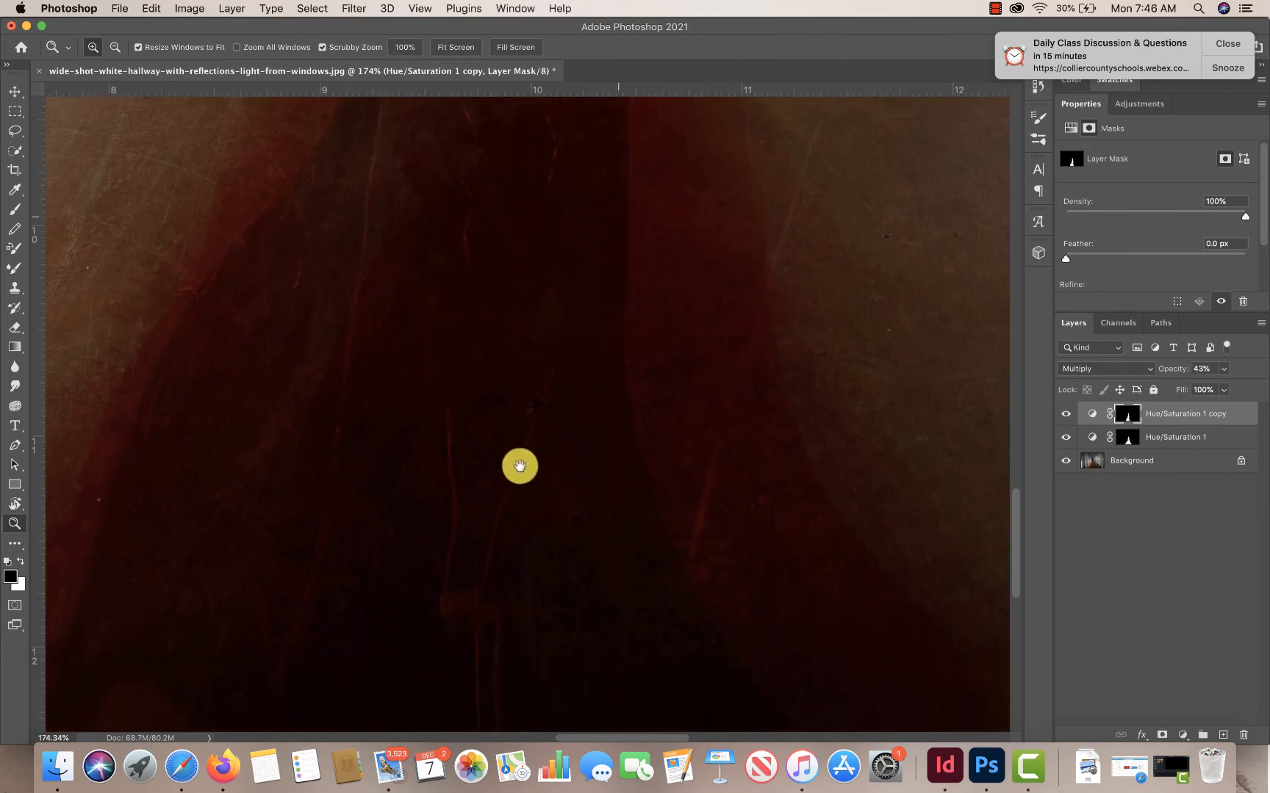
pyautogui.moveTo(519, 465); pyautogui.dragTo(629, 407)
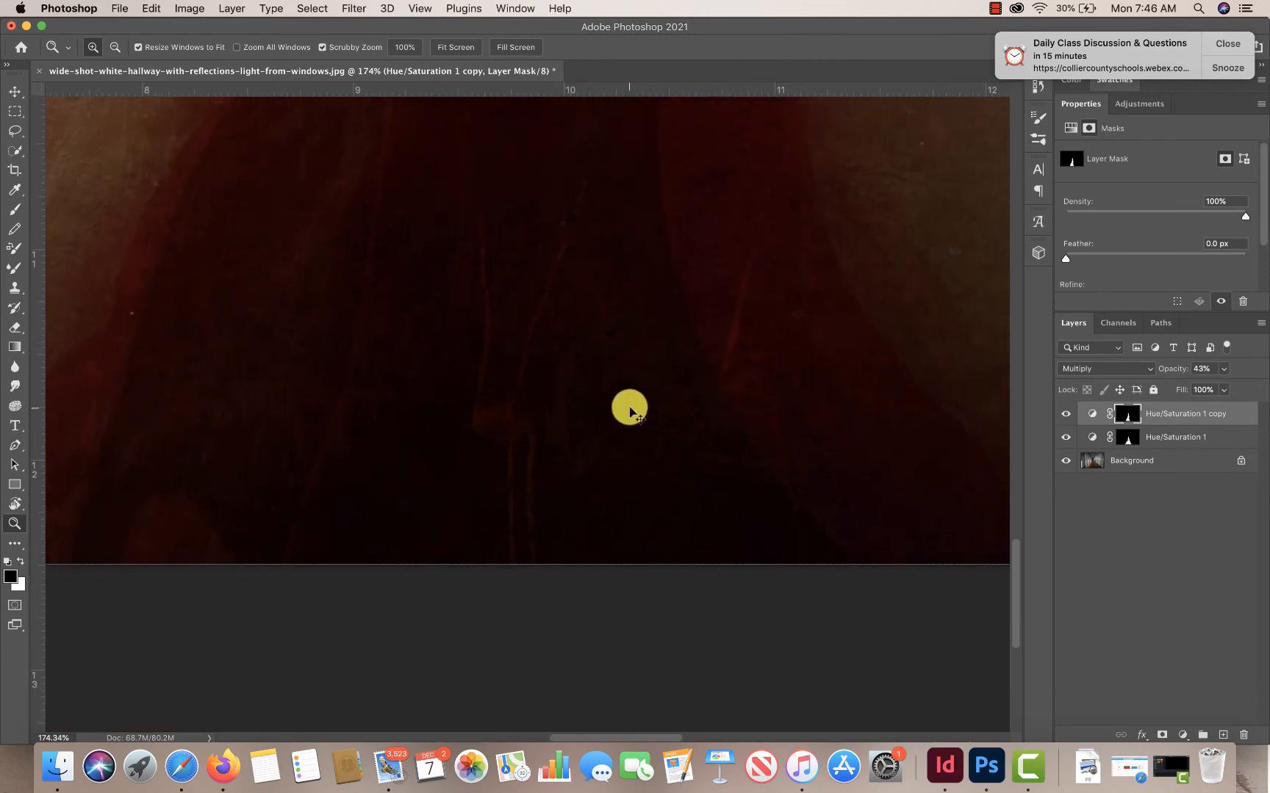
pyautogui.press('super+minus')
pyautogui.press('super+minus')
pyautogui.press('super+minus')
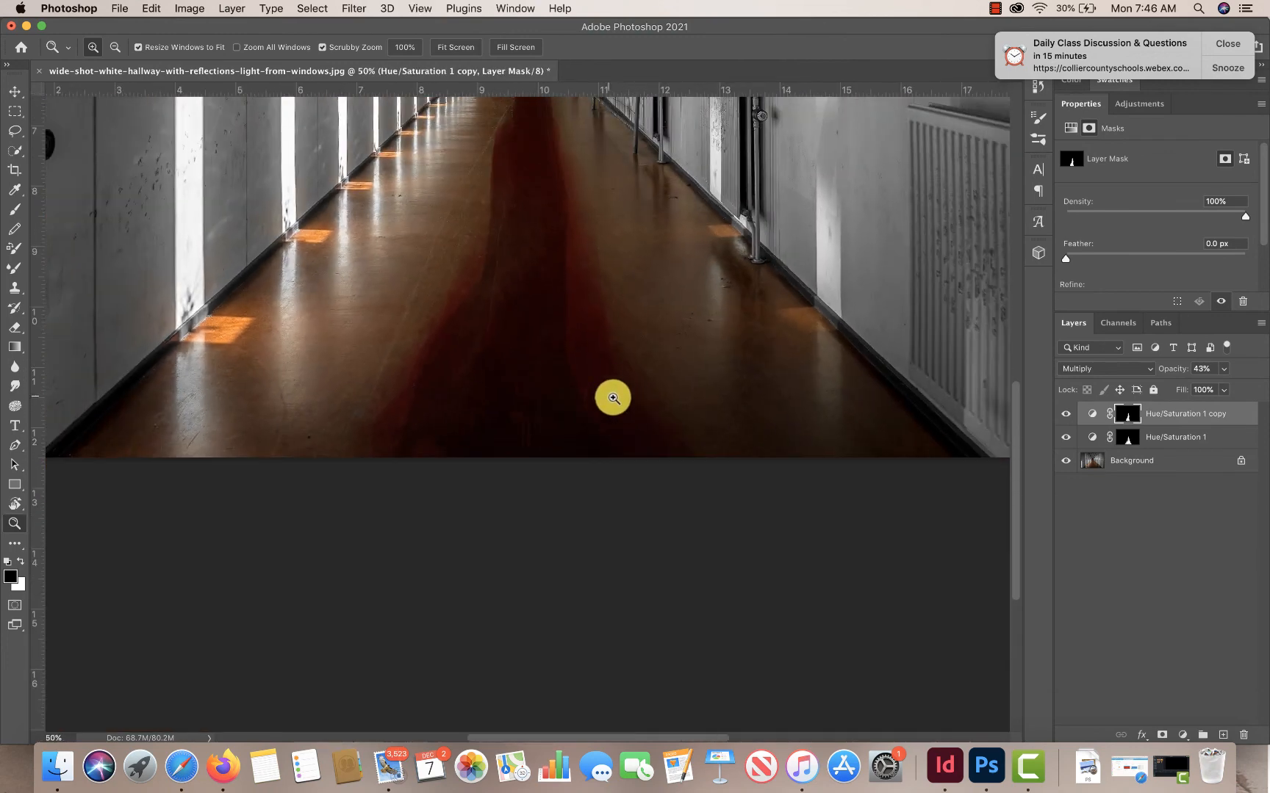
pyautogui.press('super+minus')
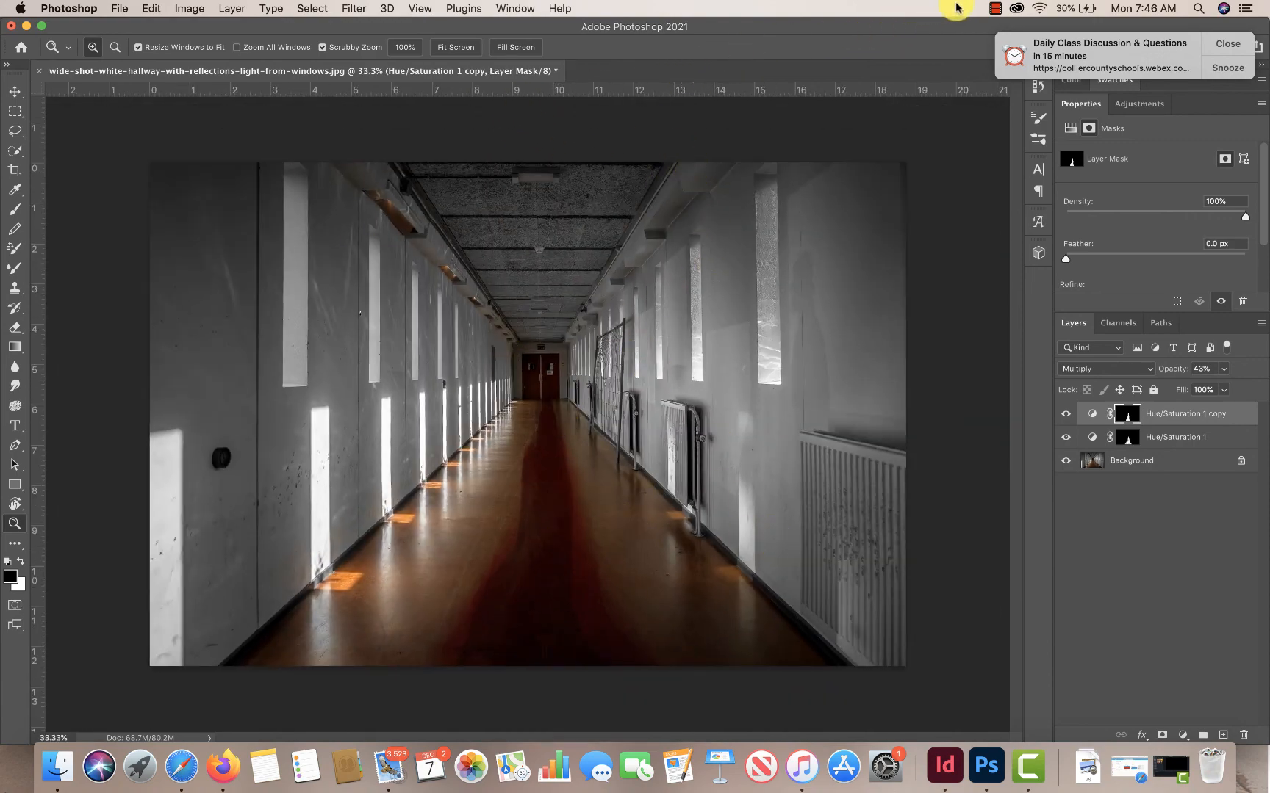
pyautogui.click(993, 9)
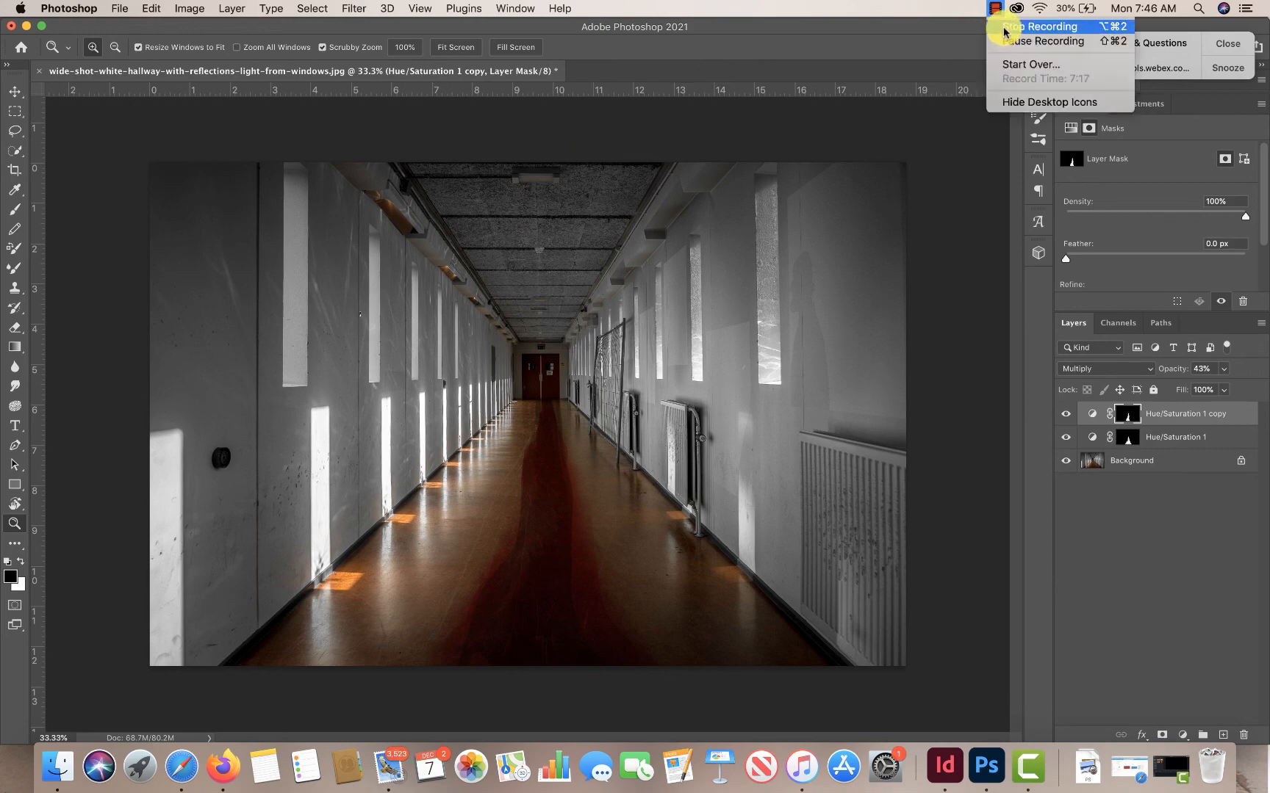